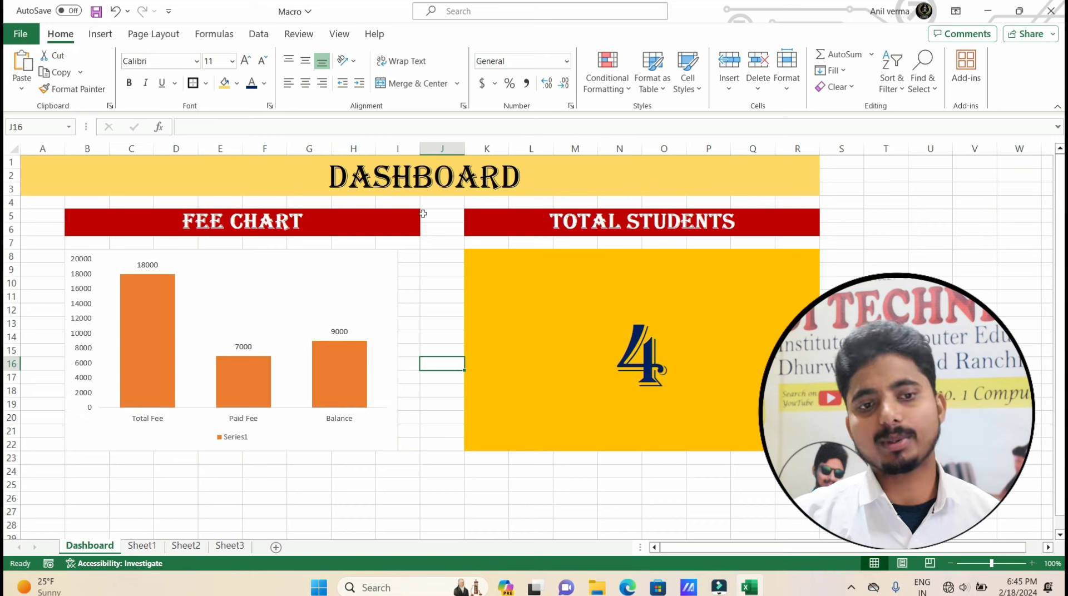
Look over the Admission Form and Sheet2's stored student records, then return to the Dashboard.
left_click(417, 185)
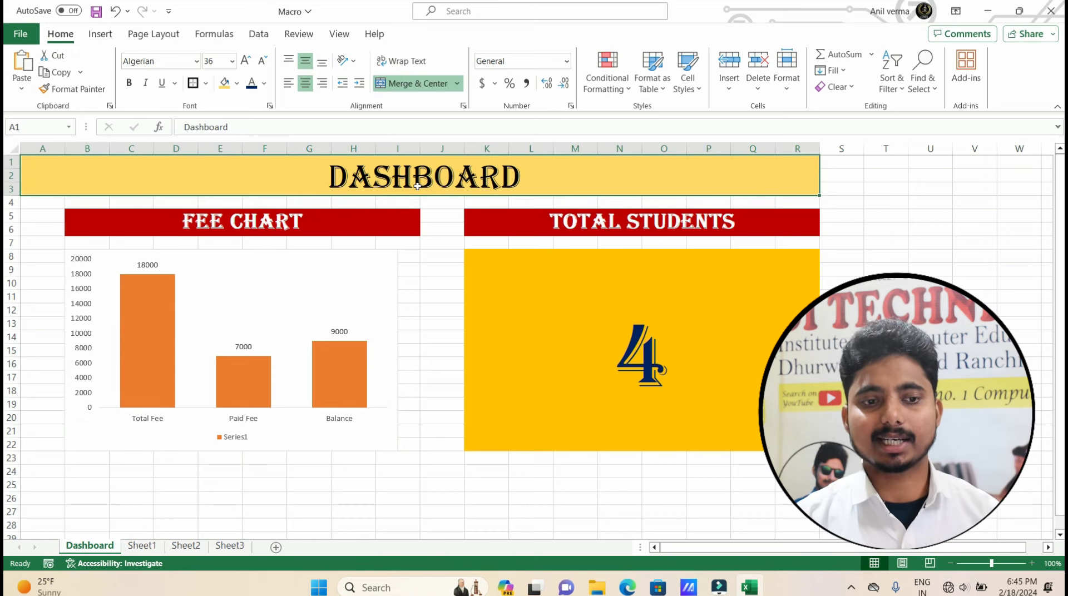
left_click(142, 545)
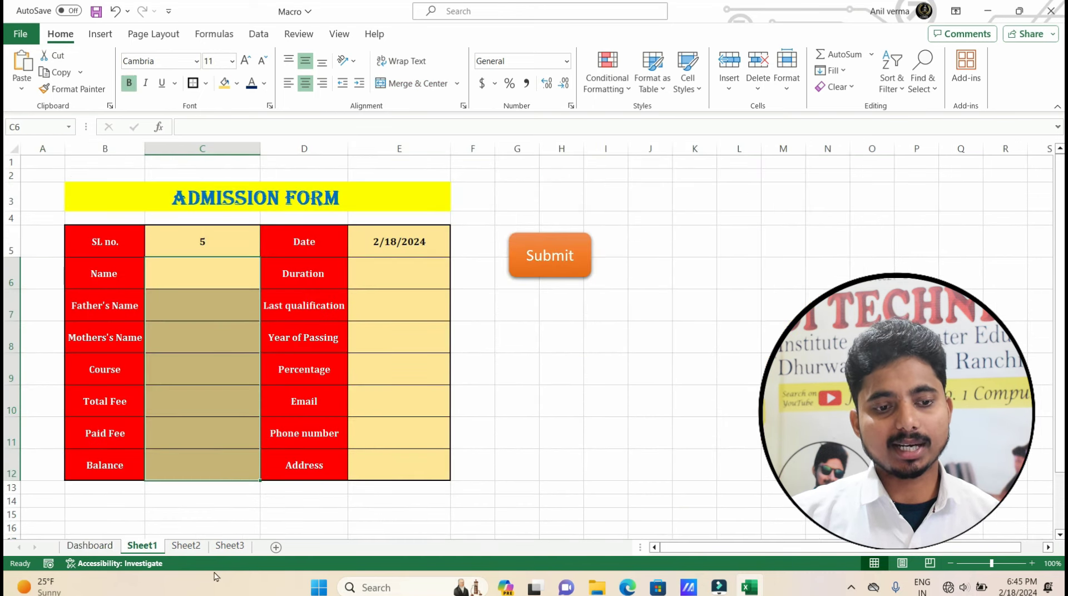
left_click(184, 545)
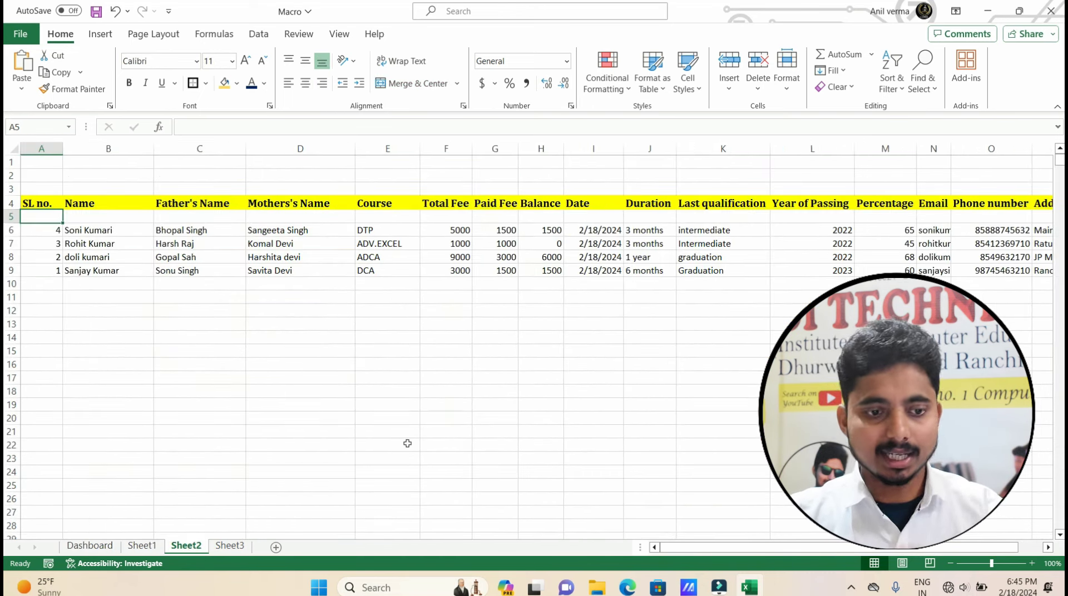
left_click(83, 546)
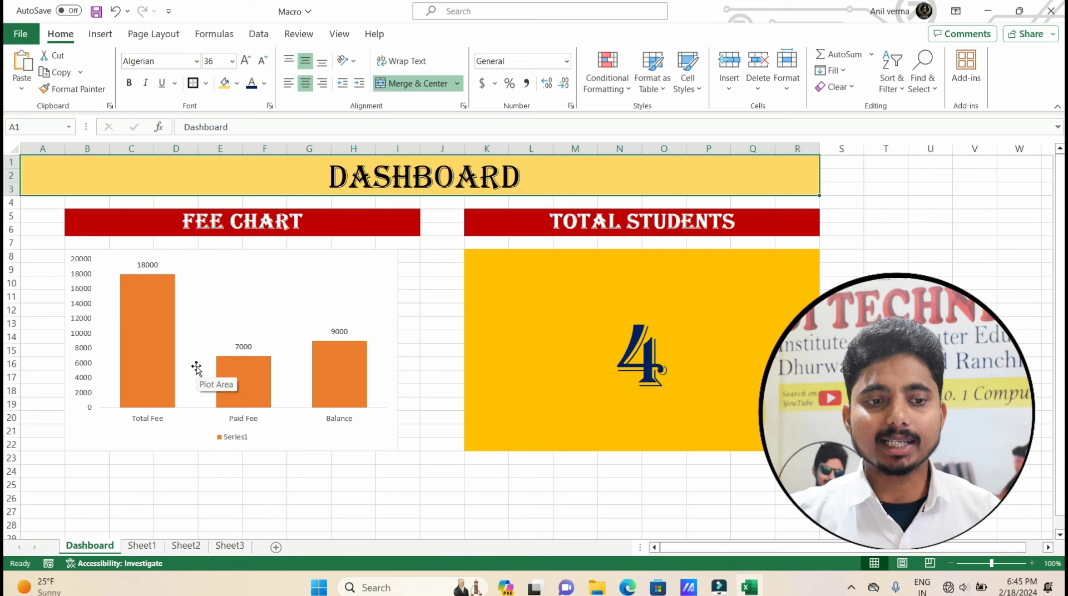
Check the fee chart's 7000 Paid Fee and 9000 Balance labels and the student count, then reopen the form.
left_click(144, 266)
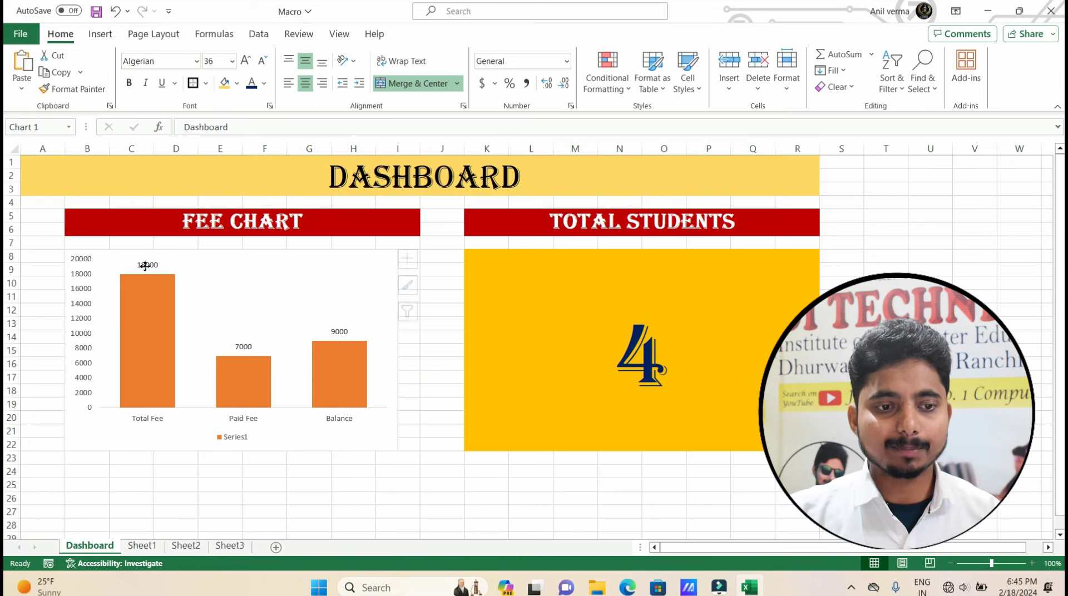
left_click(241, 345)
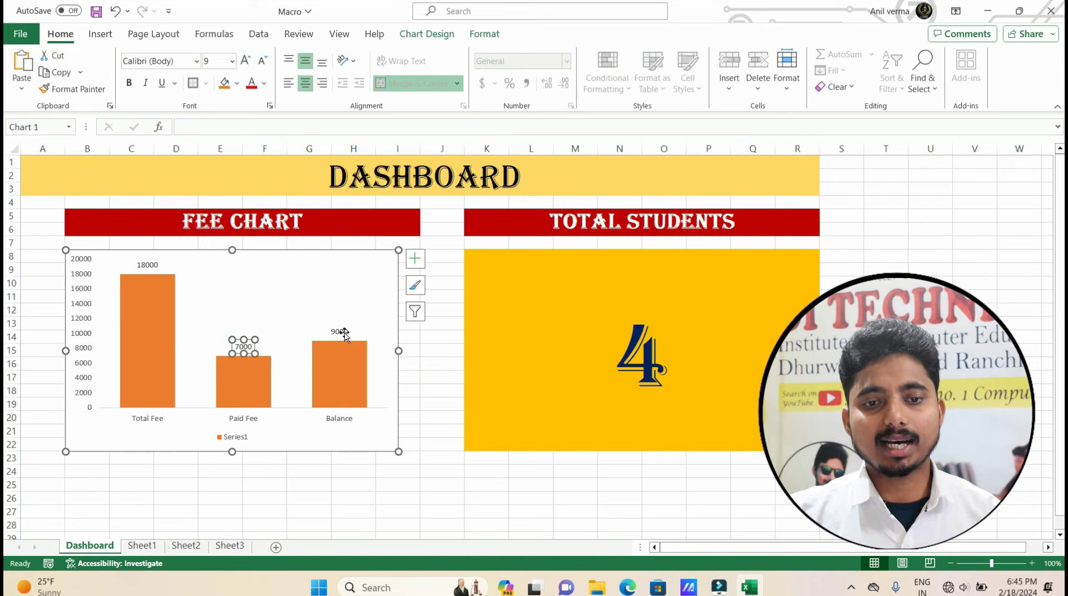
left_click(344, 332)
left_click(615, 362)
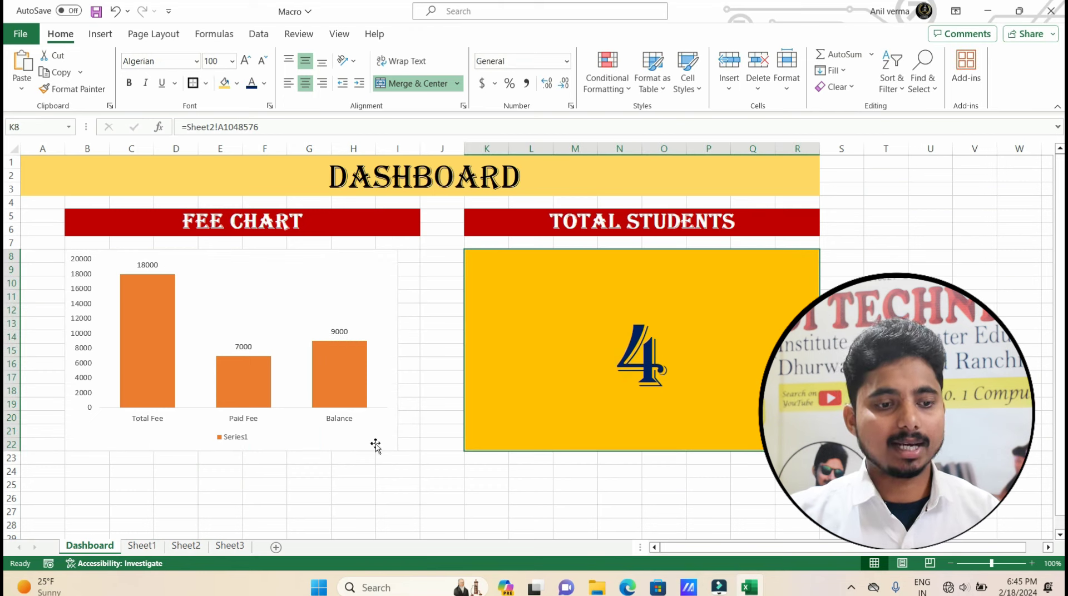
left_click(141, 546)
left_click(229, 293)
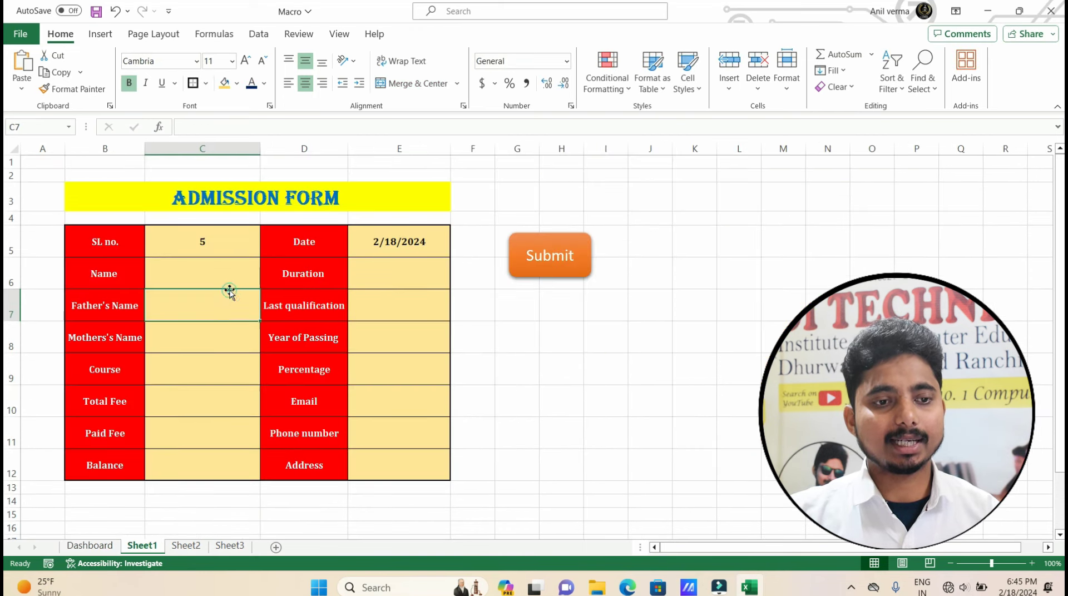
Enter the student's, father's and mother's names in C6:C8.
left_click(223, 273)
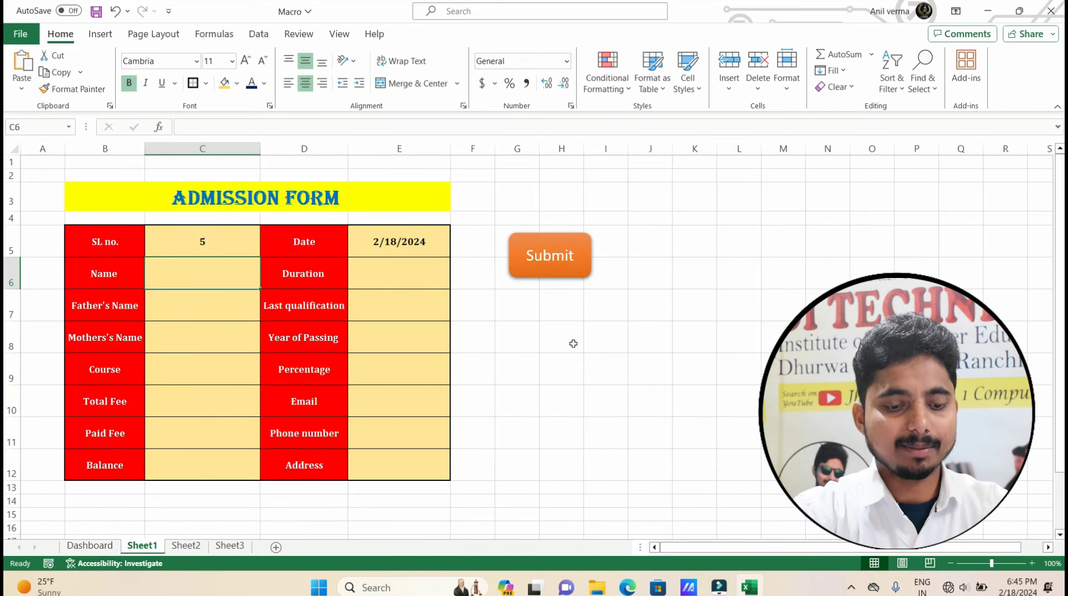
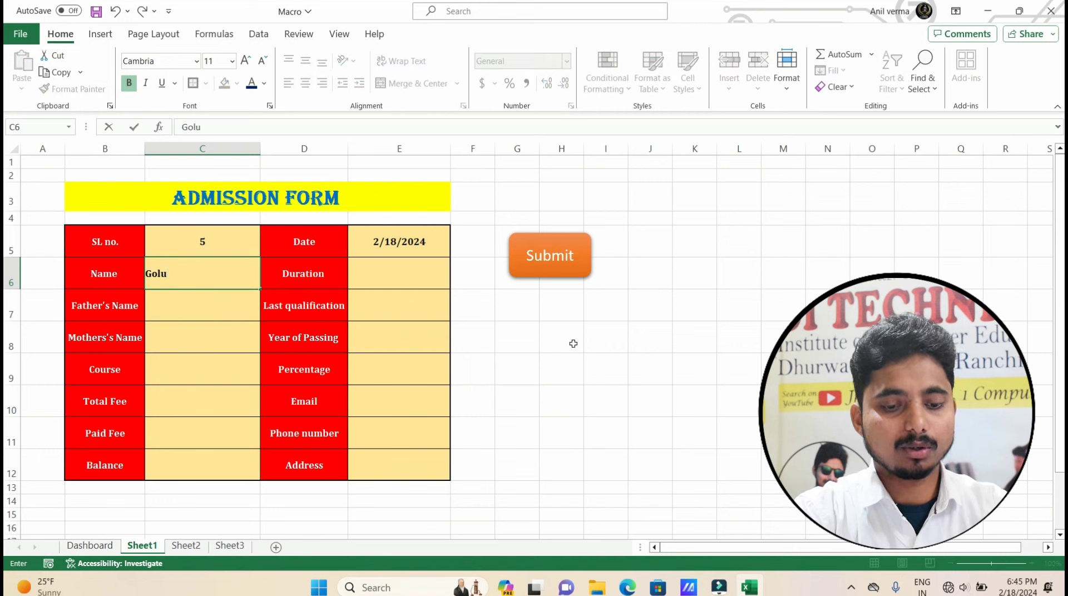
key("Return")
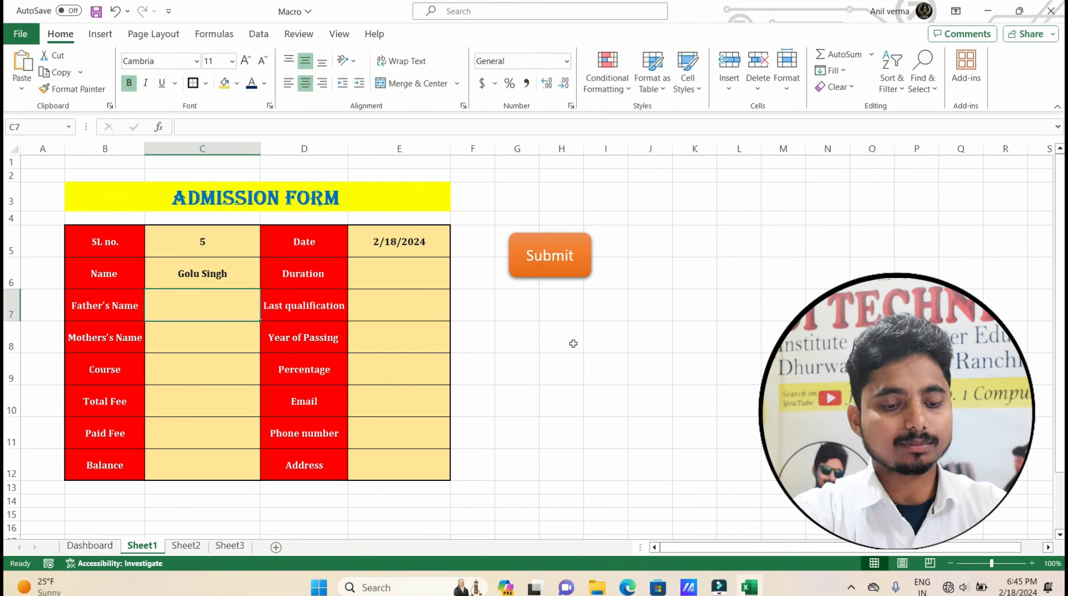
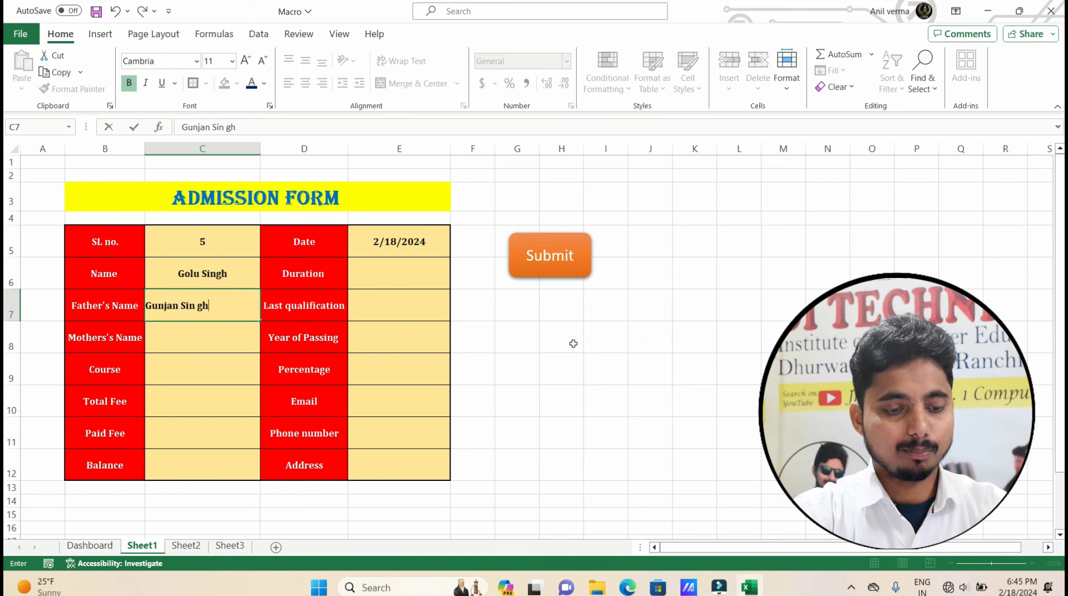
key("Return")
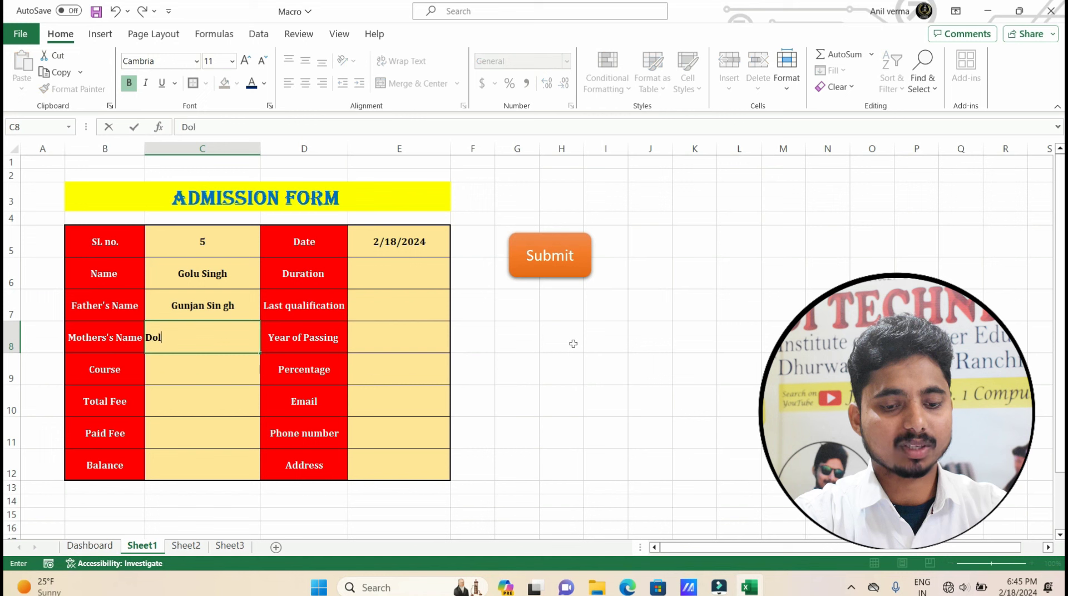
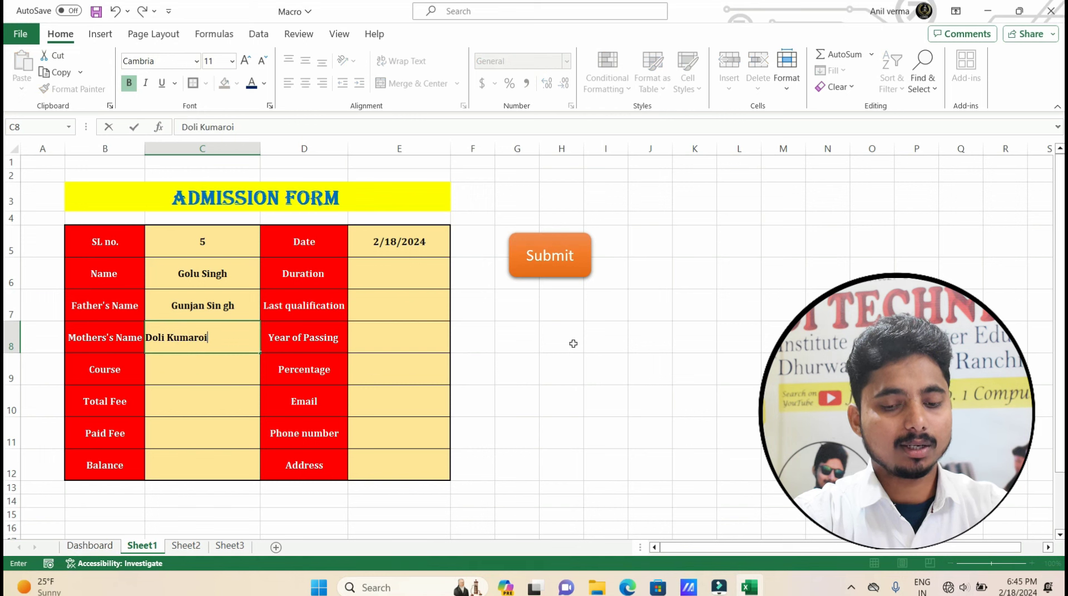
key("Return")
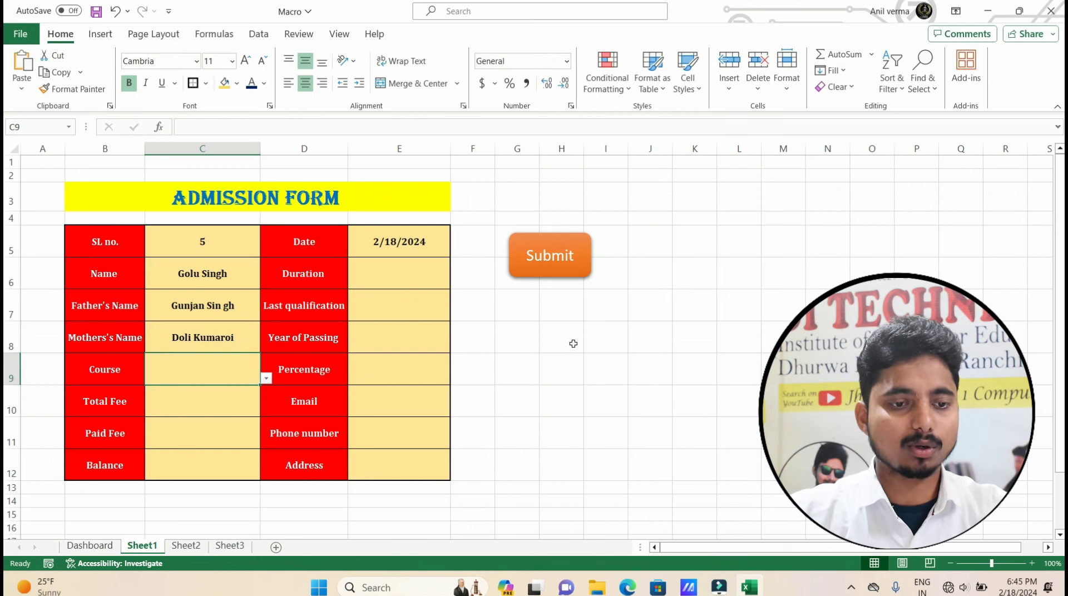
Choose TALLY as the course from the C9 dropdown.
left_click(272, 380)
left_click(205, 371)
left_click(267, 378)
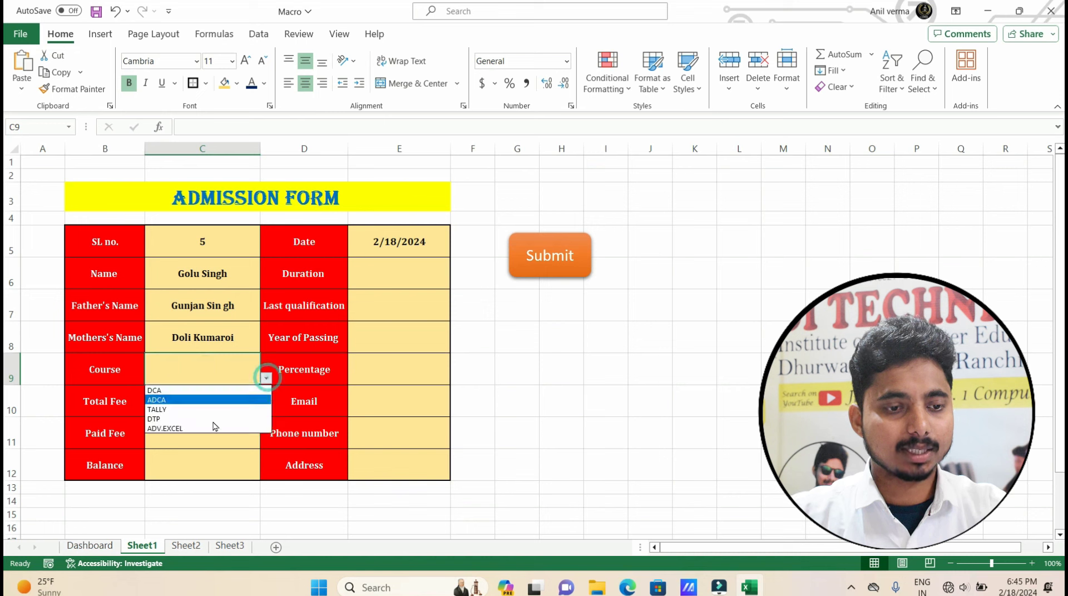
left_click(169, 407)
Enter Total Fee 3000 and Paid Fee 1500.
left_click(184, 401)
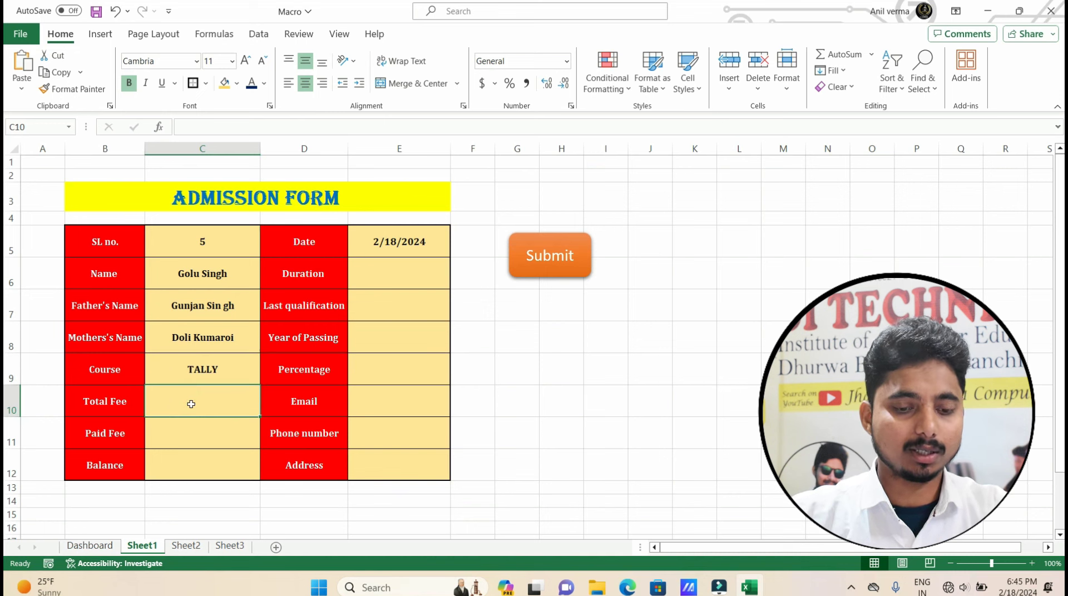
type("3000")
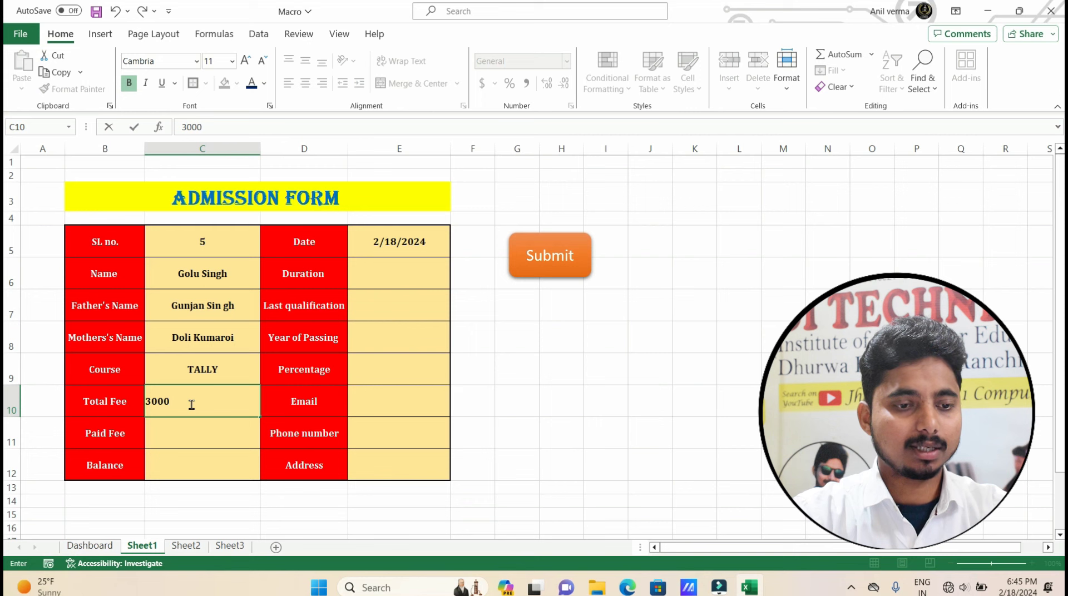
key("Return")
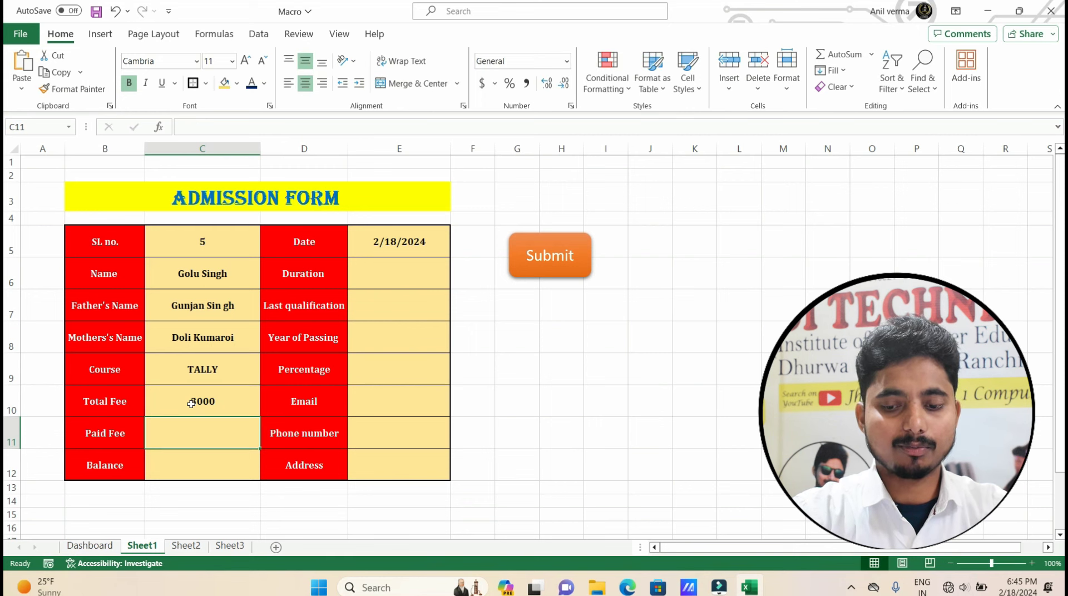
type("1500")
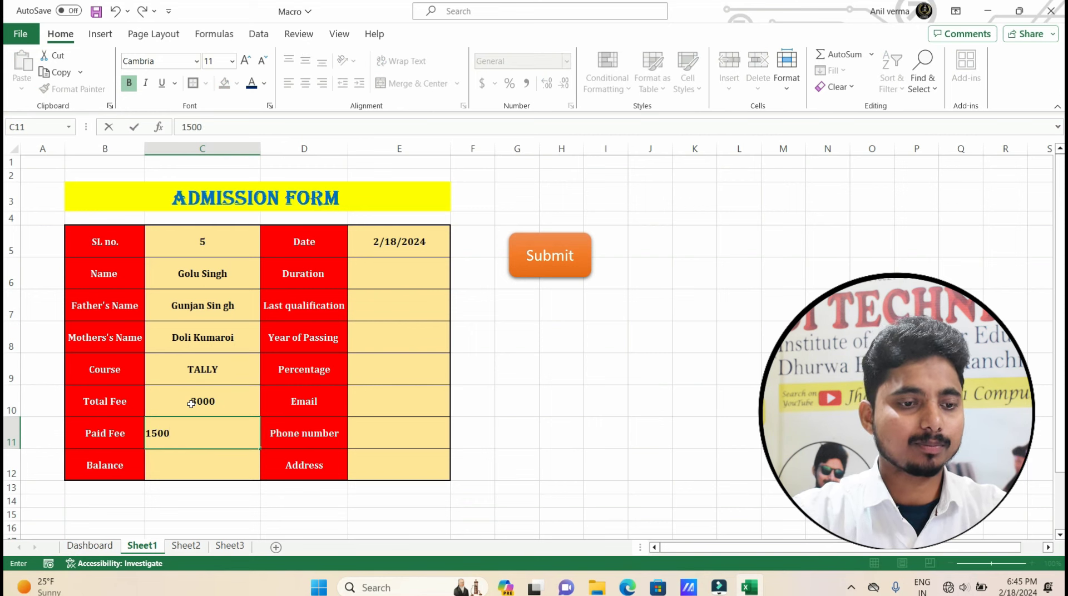
key("Return")
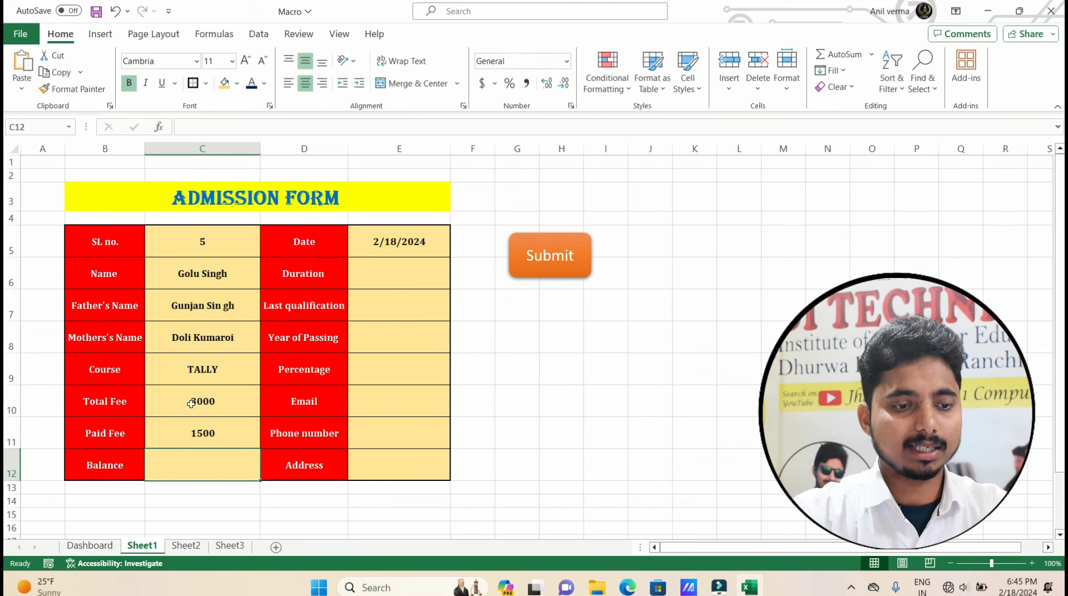
Enter the Balance formula =C10-C11, giving 1500.
type("=")
left_click(191, 404)
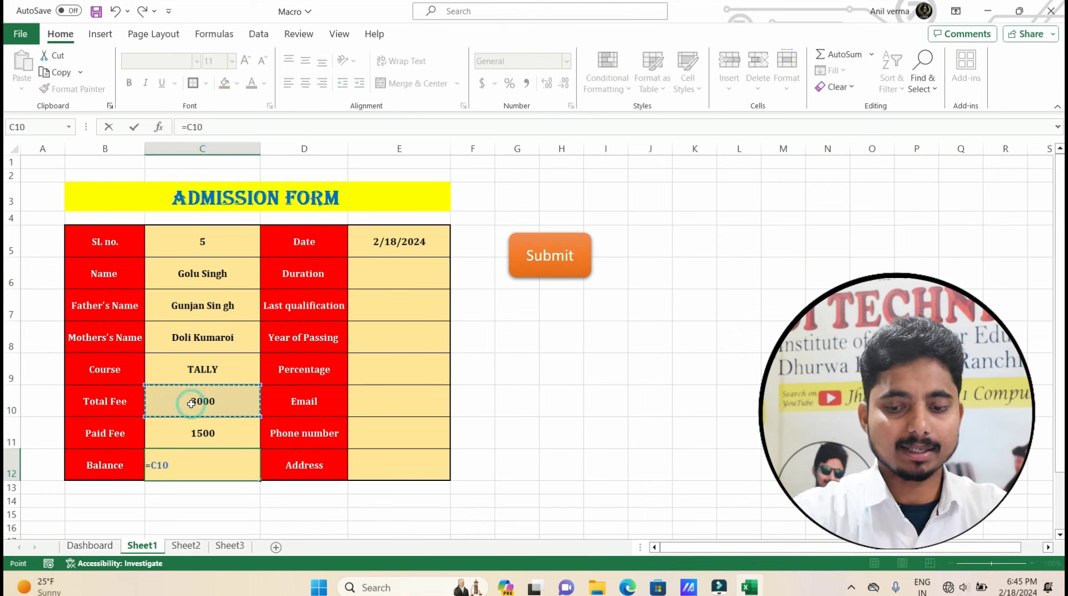
type("-")
left_click(201, 431)
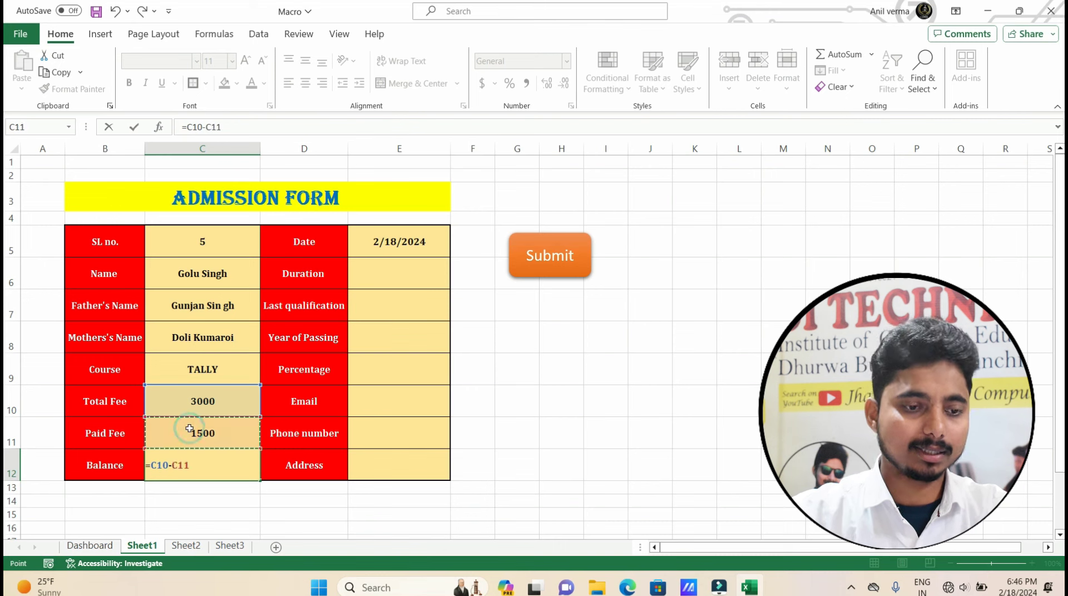
key("Return")
left_click(389, 273)
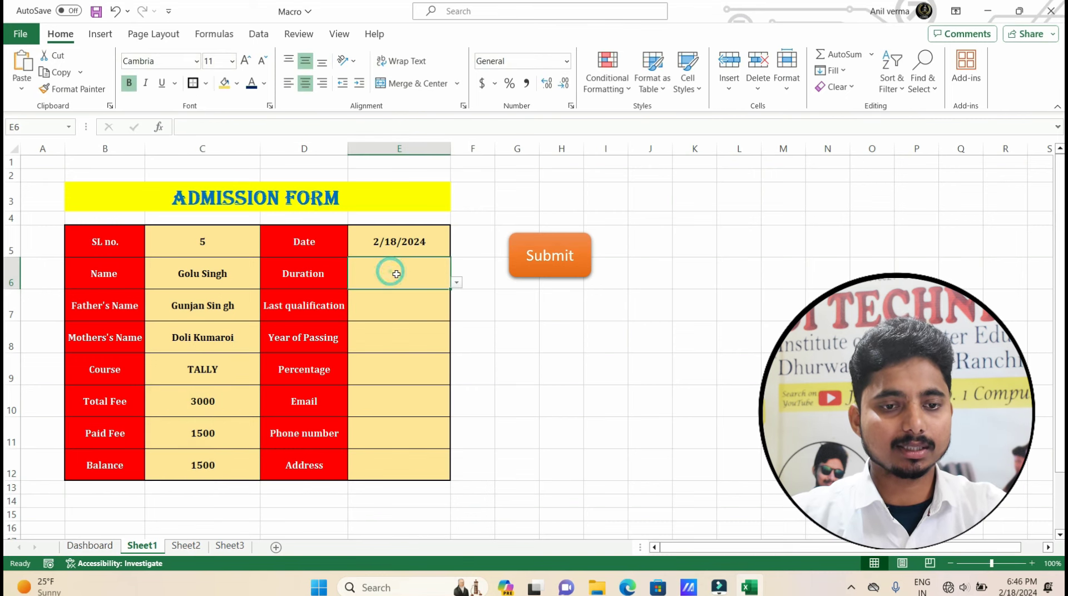
Choose a 3-month duration, then enter qualification Intermediate, passing year 2022 and percentage 85.
left_click(456, 282)
left_click(389, 294)
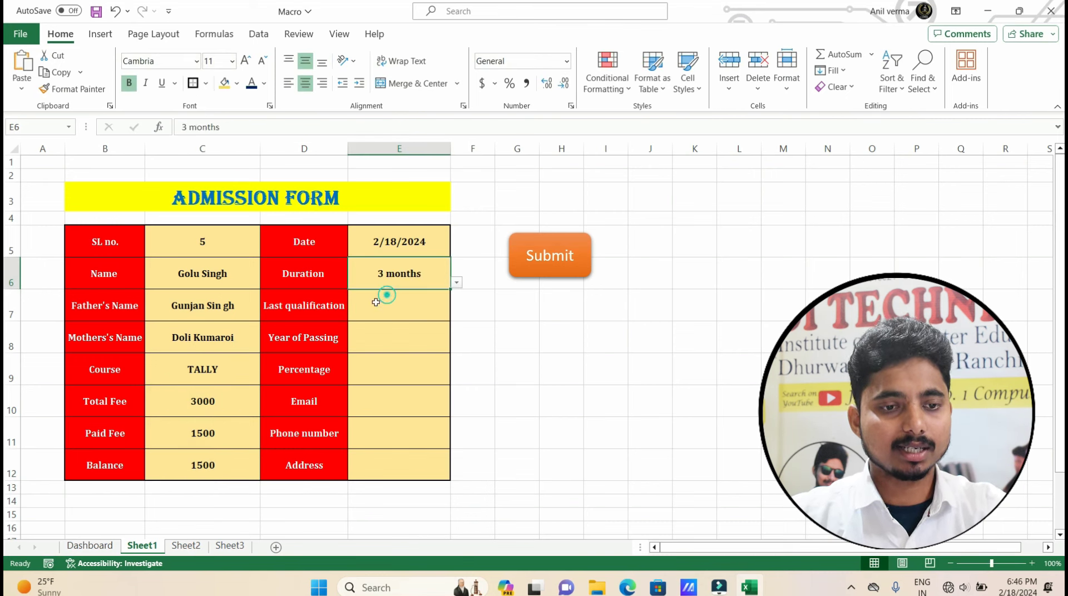
left_click(385, 306)
type("I")
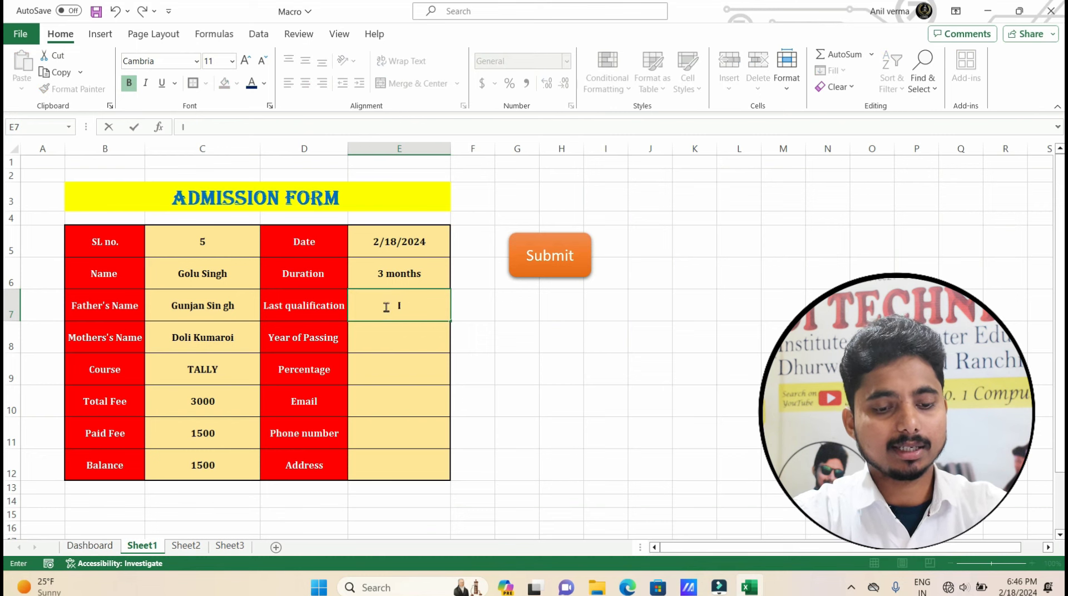
type("ntermediate")
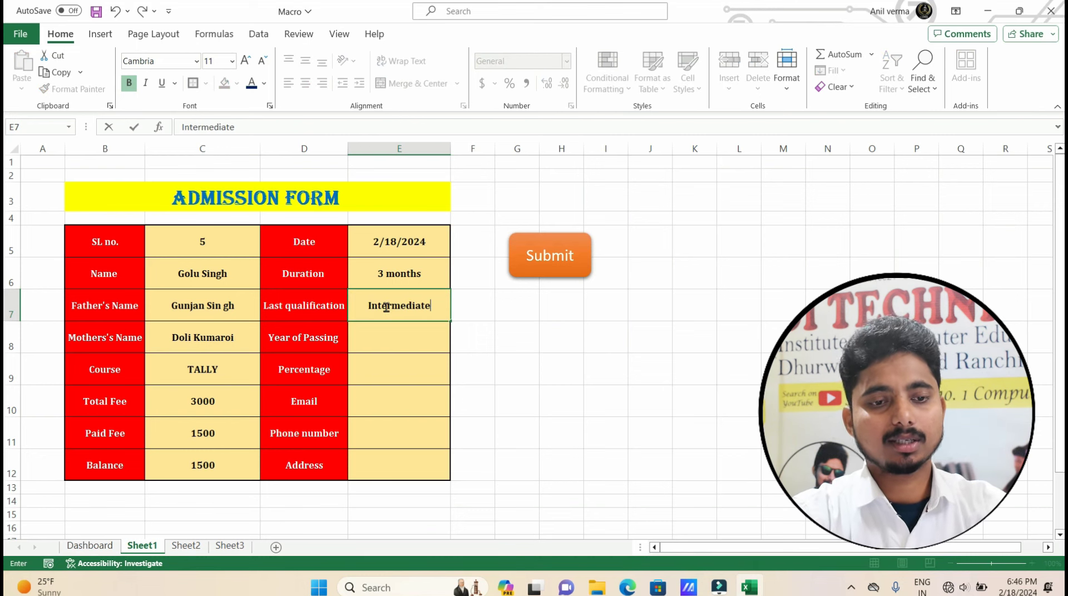
key("Return")
type("2022")
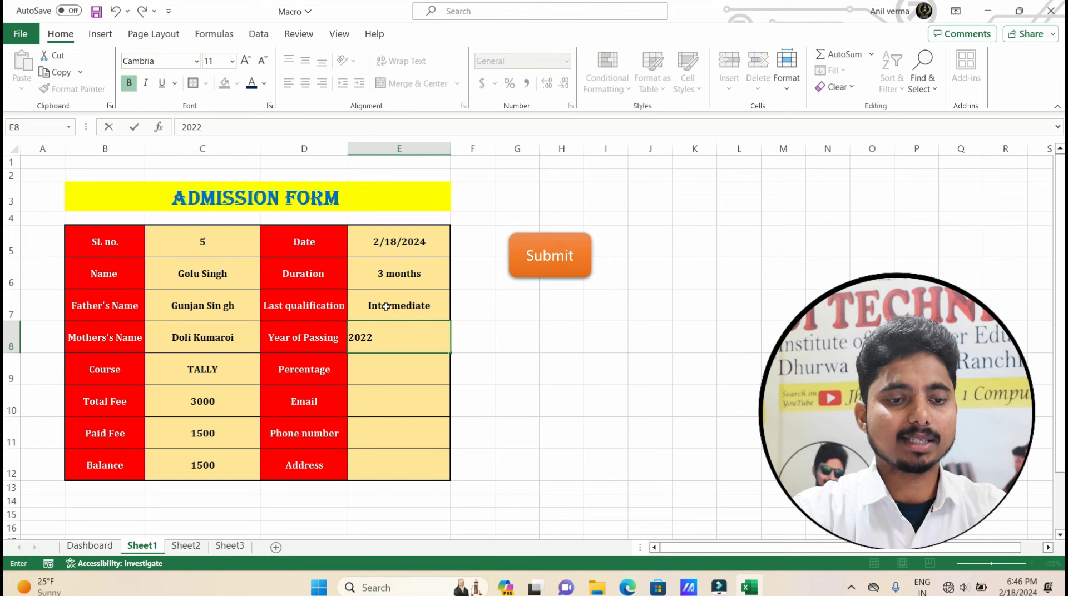
key("Return")
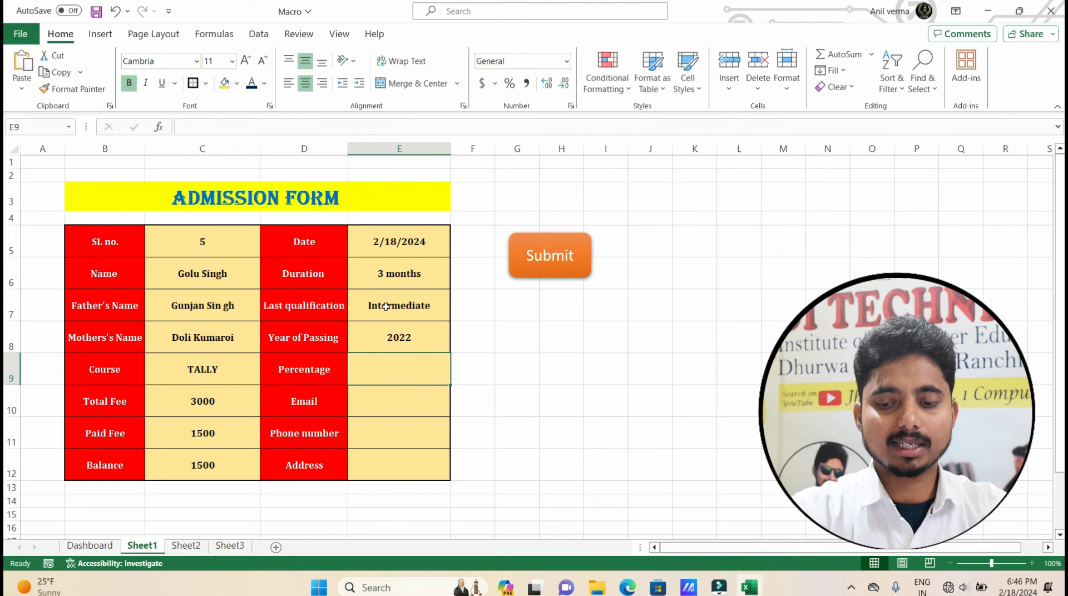
type("85")
key("Return")
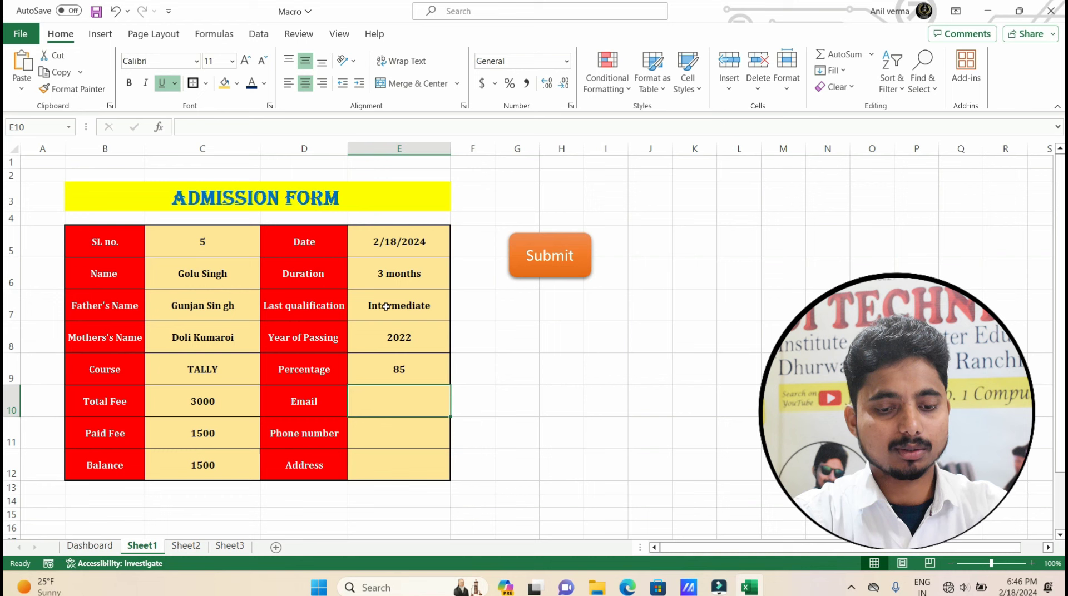
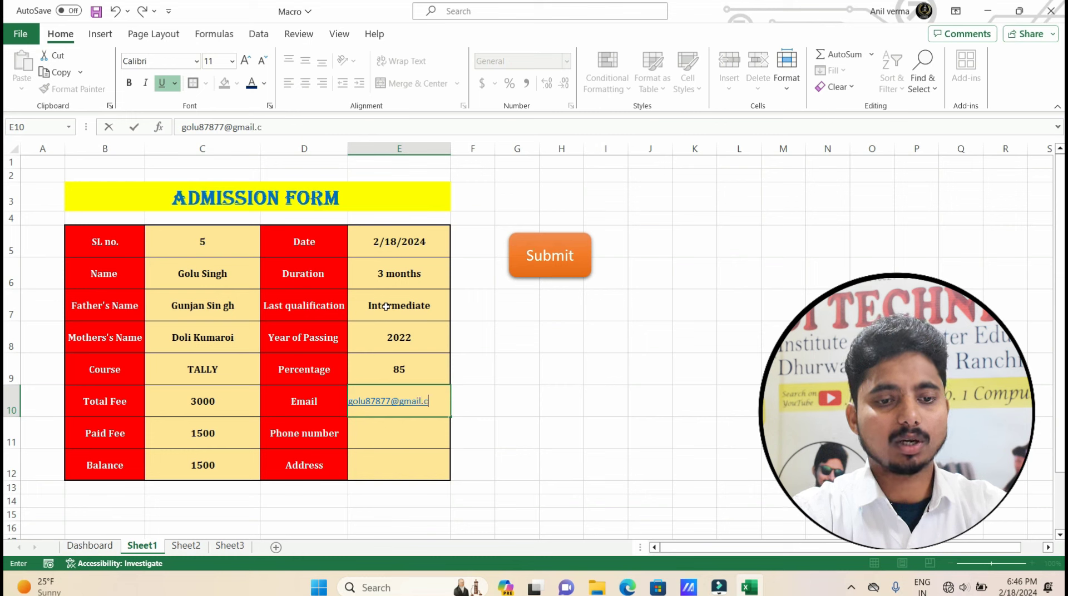
Enter the student's email address, phone number and home address.
key("Return")
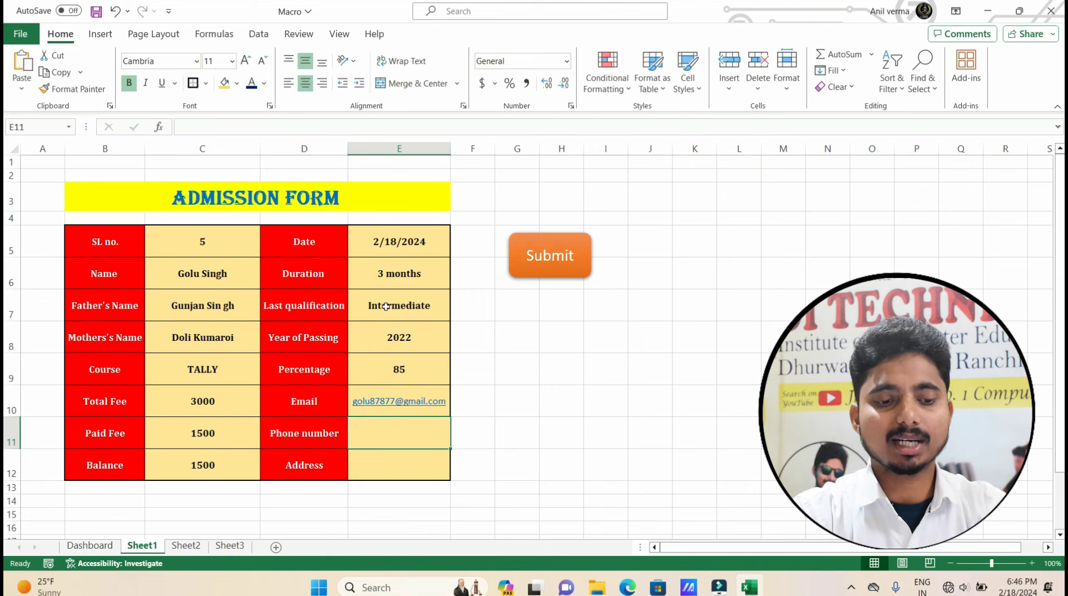
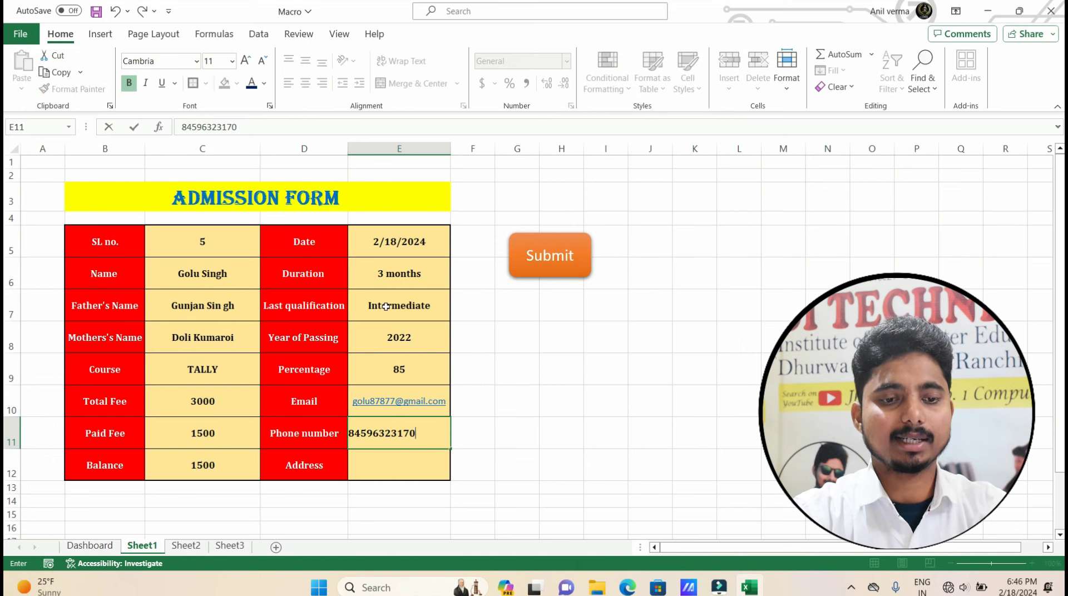
key("Return")
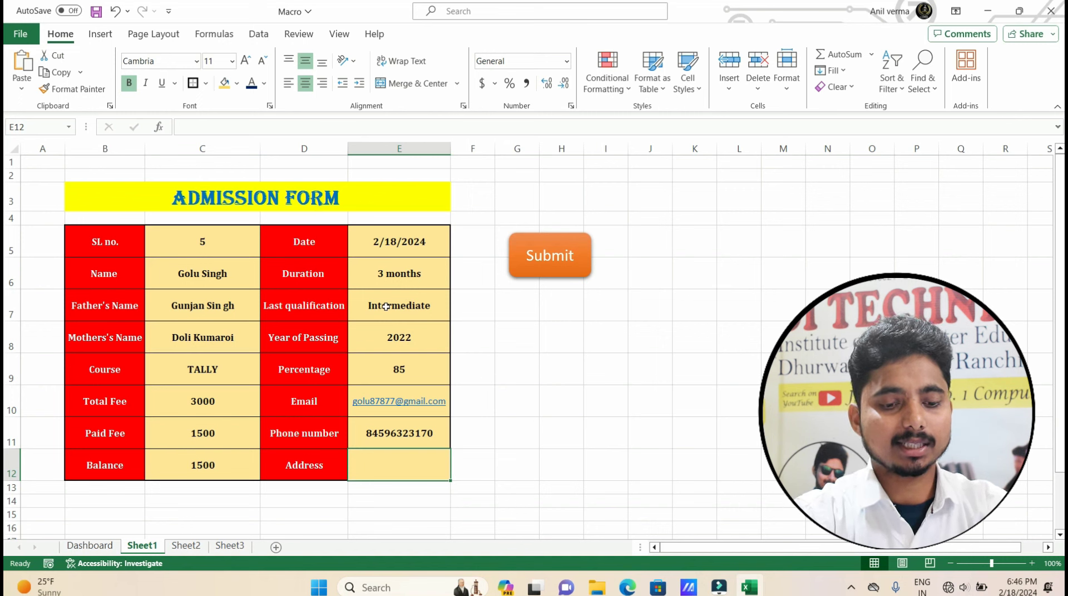
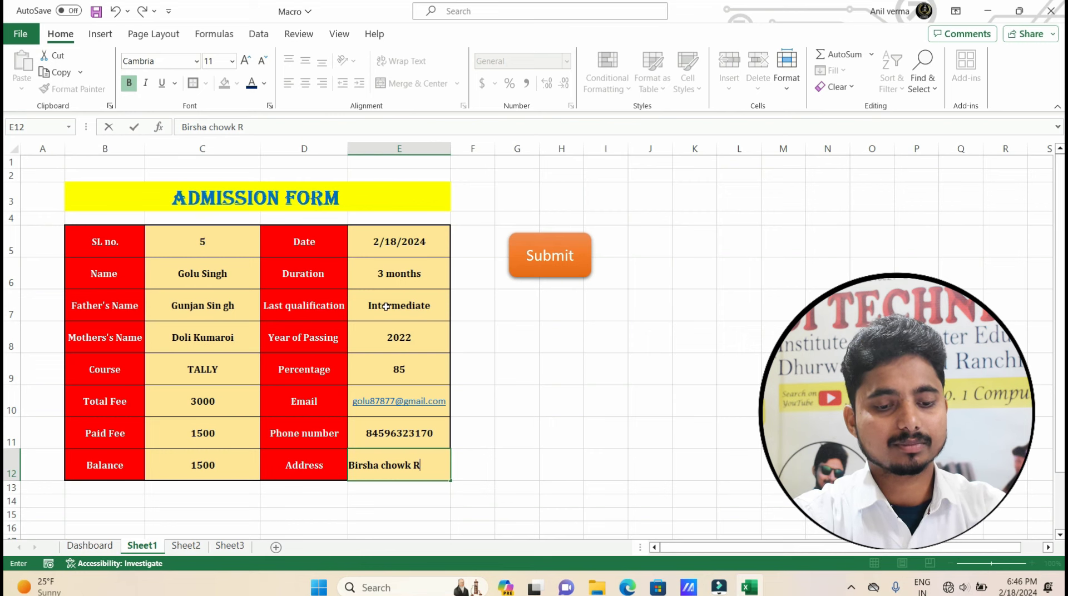
key("Return")
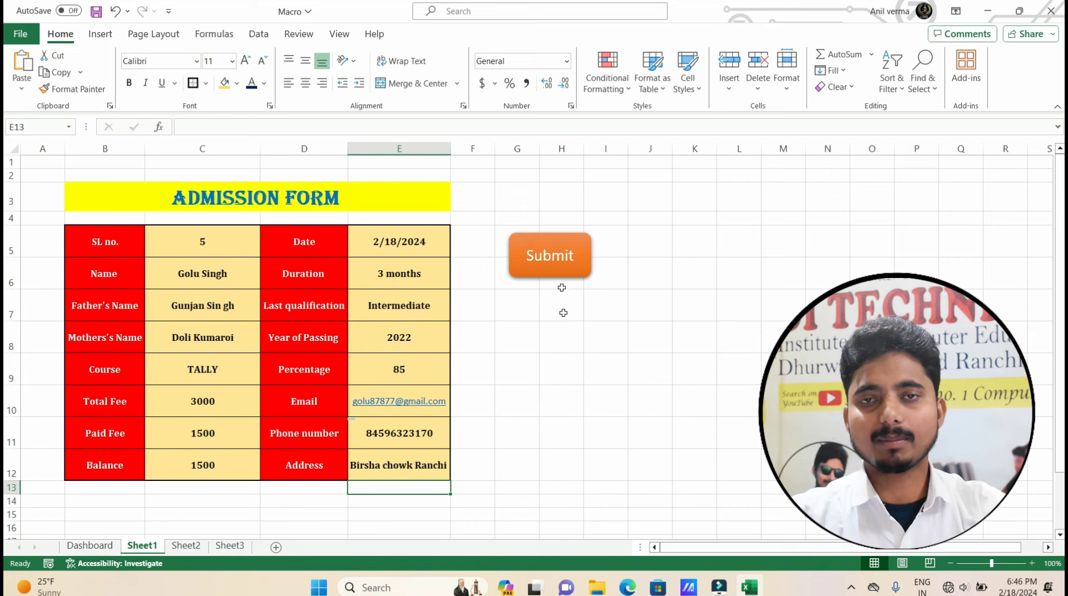
Submit the form, end the macro at run-time error 1004, and return to Sheet1.
left_click(551, 272)
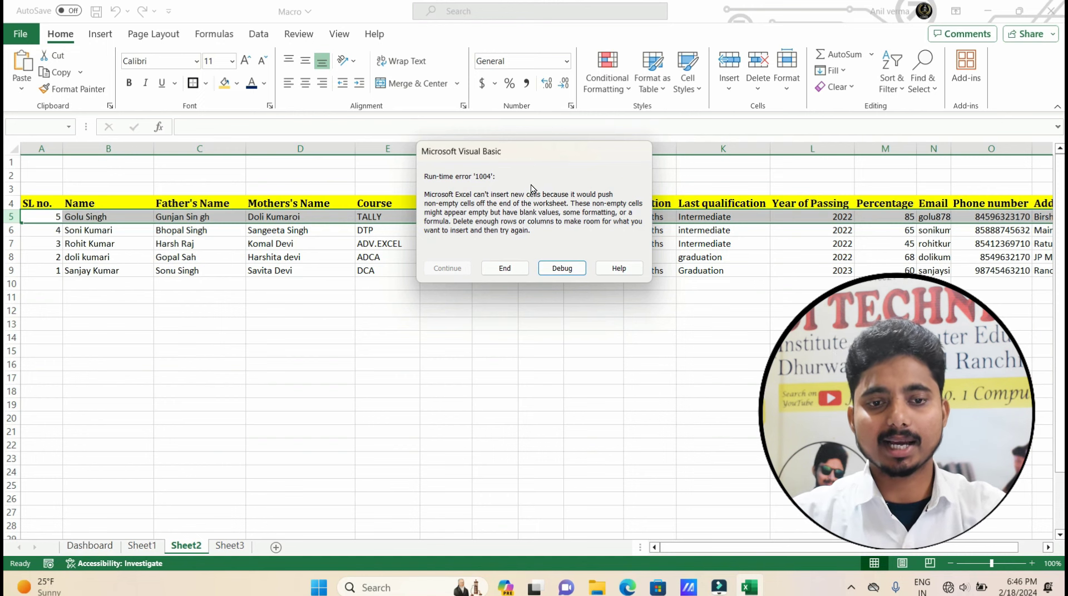
left_click(505, 268)
left_click(108, 256)
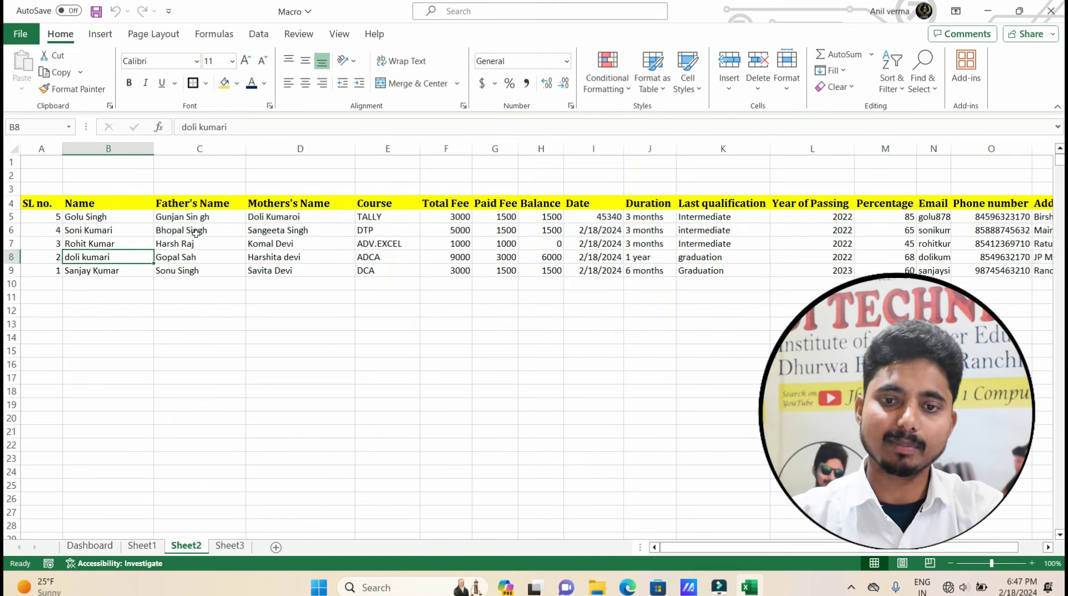
left_click(151, 546)
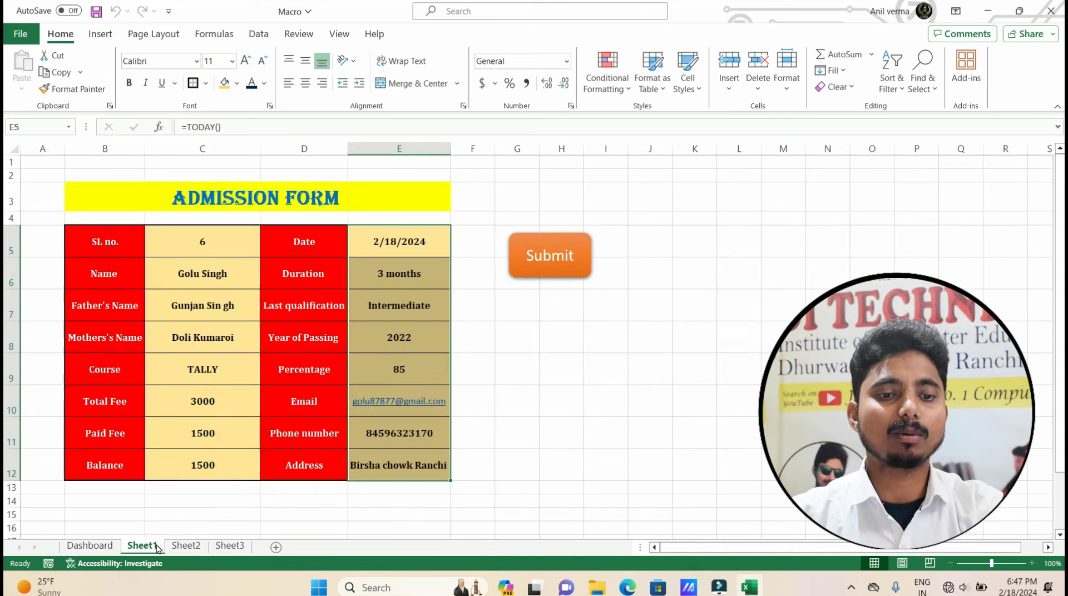
left_click(545, 427)
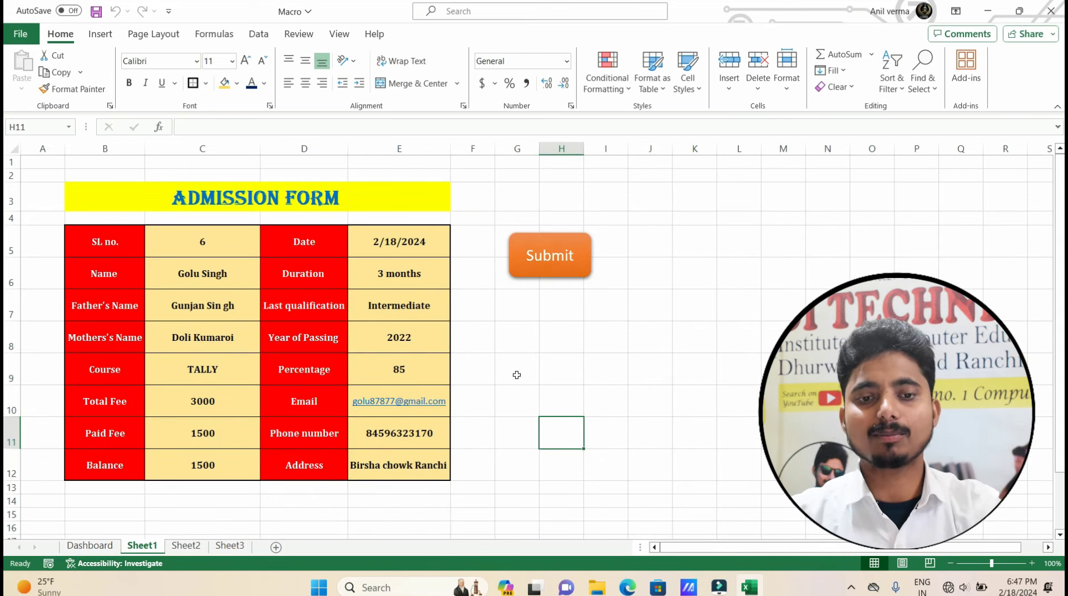
Use File > Save As to save to Documents as 'Admission form' in Excel Macro-Enabled Workbook format.
left_click(568, 331)
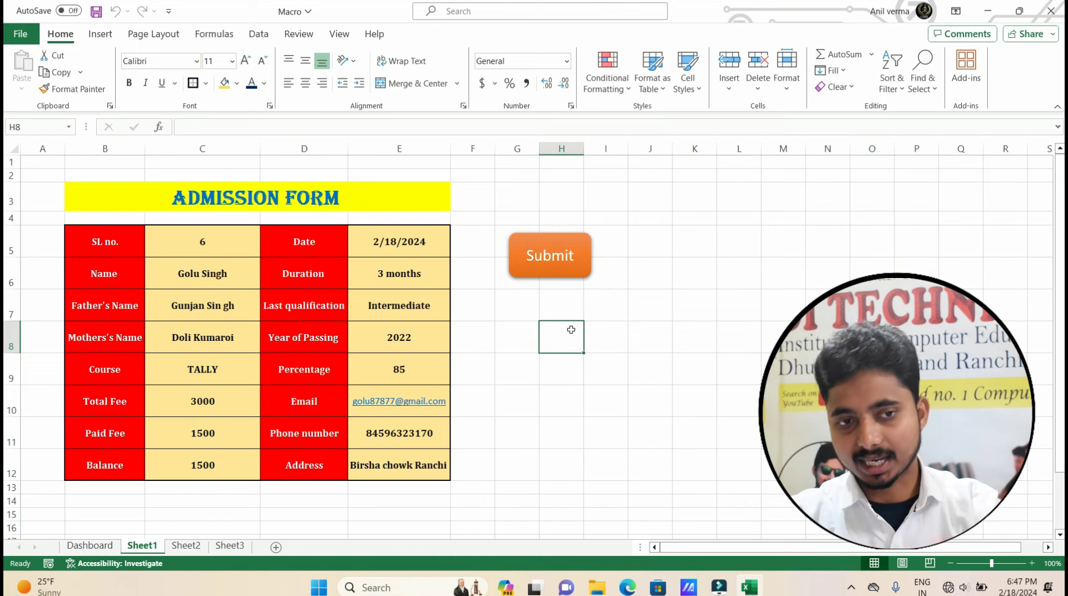
left_click(10, 38)
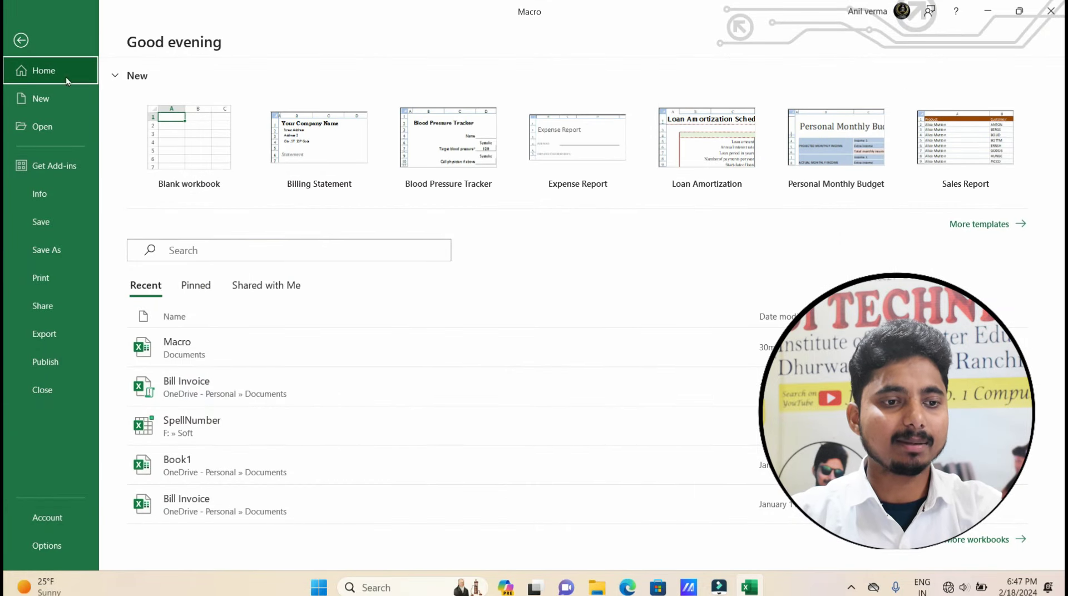
left_click(46, 254)
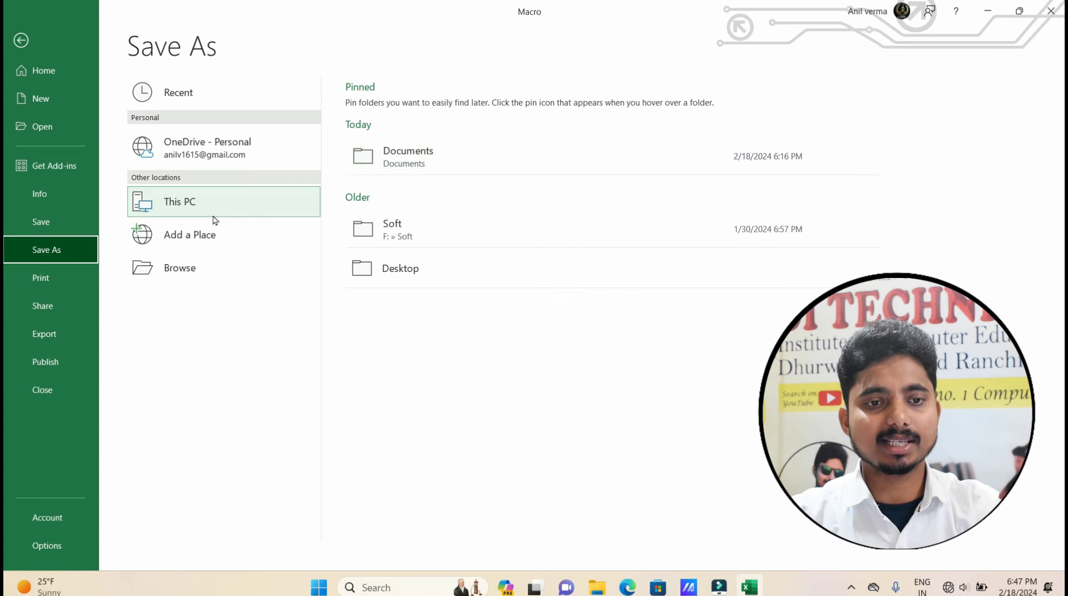
left_click(445, 164)
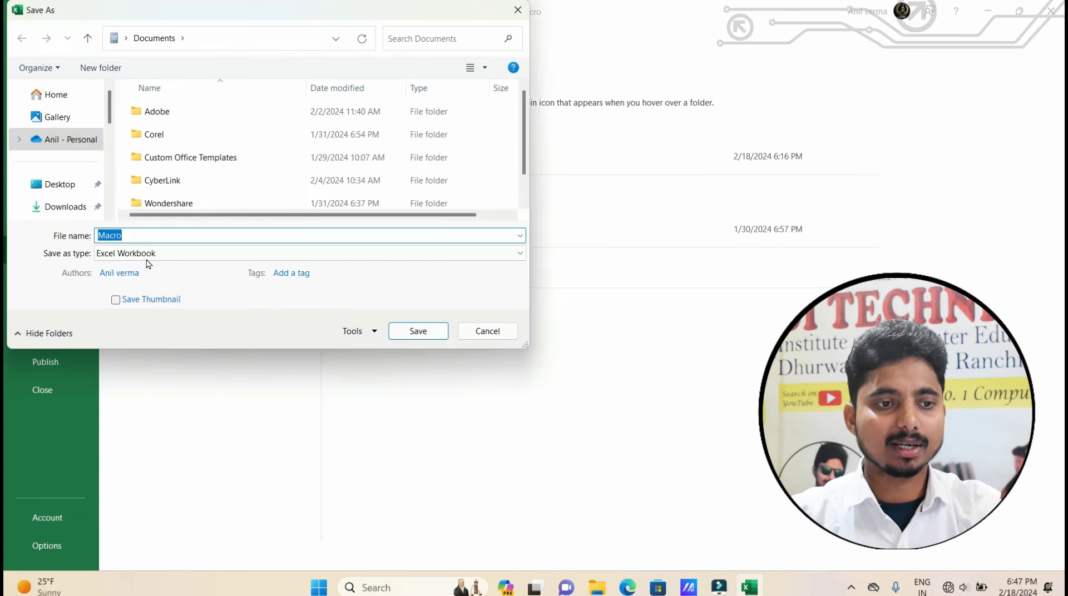
left_click(139, 236)
left_click_drag(139, 236, 96, 237)
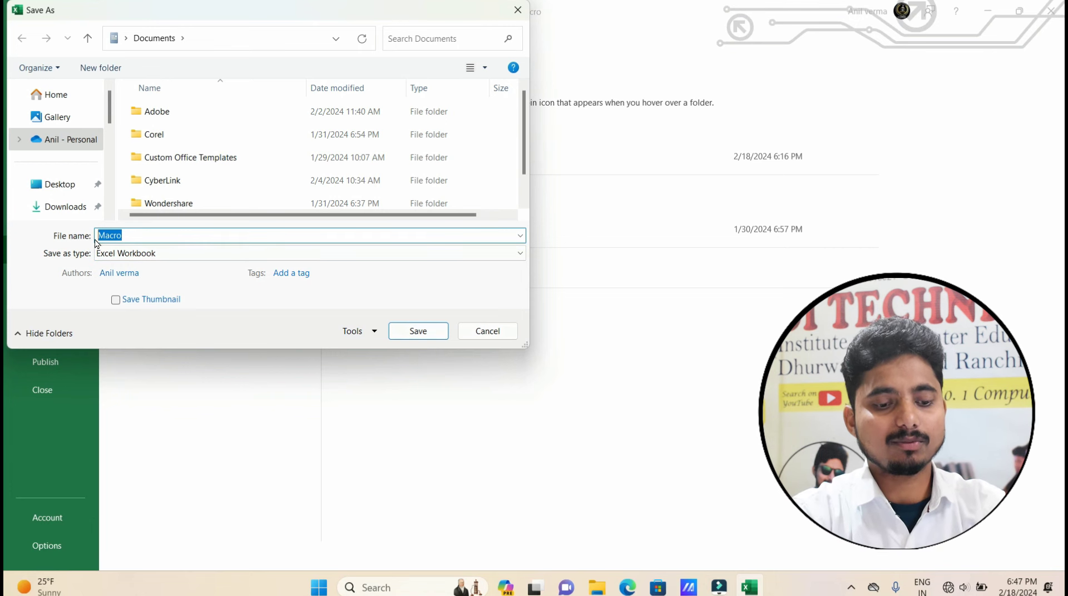
type("Admission")
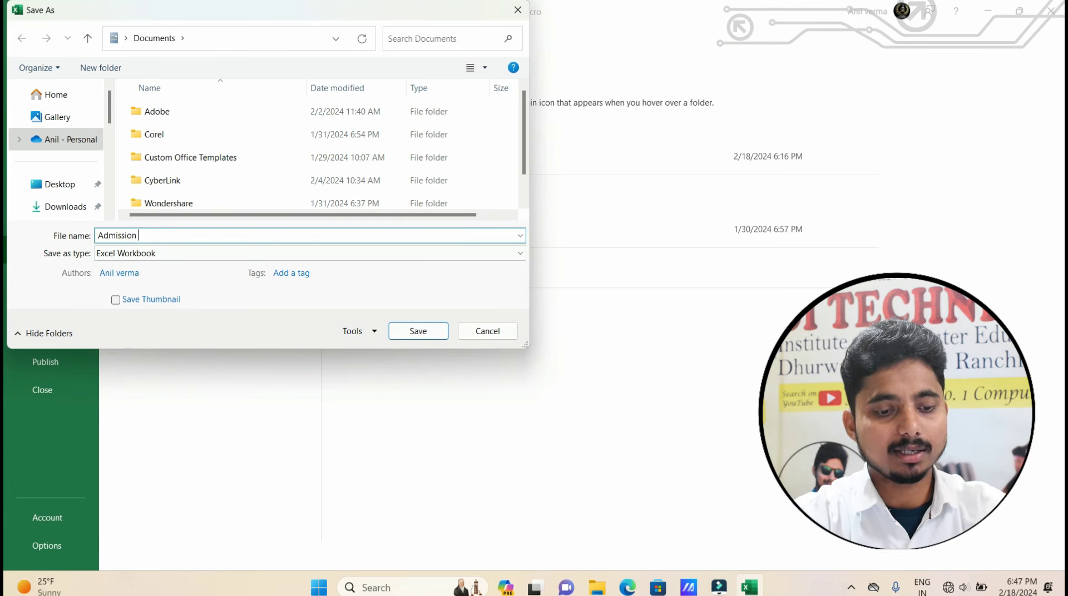
type(" form")
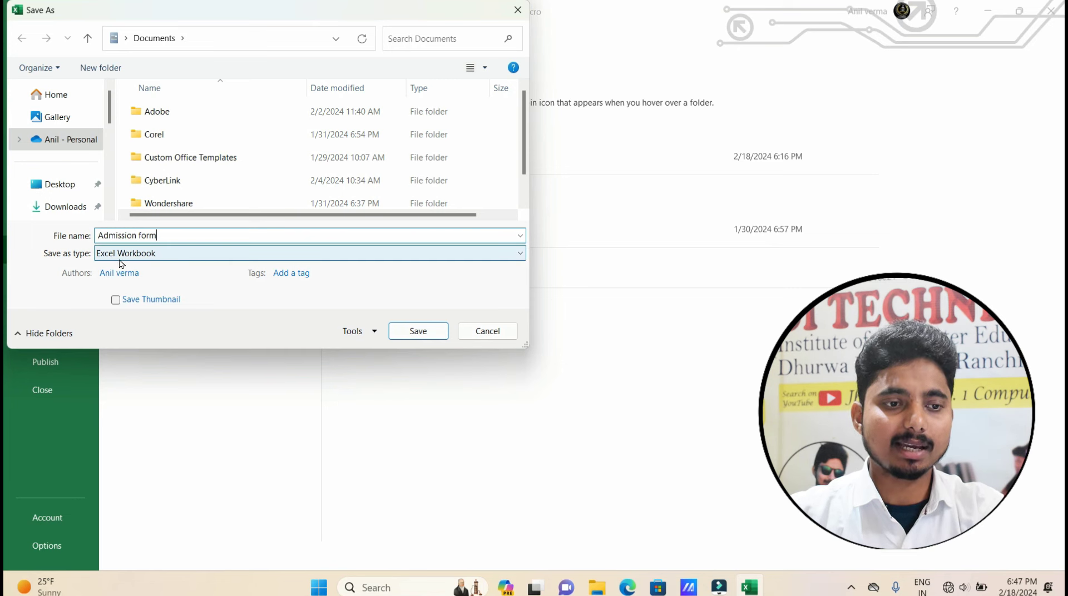
left_click(178, 261)
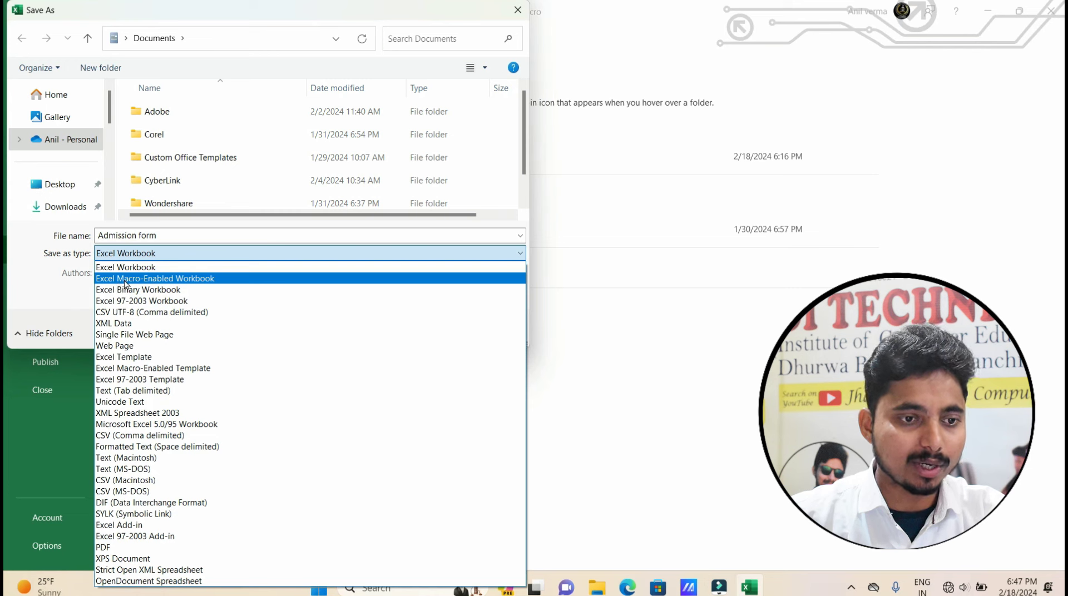
left_click(182, 281)
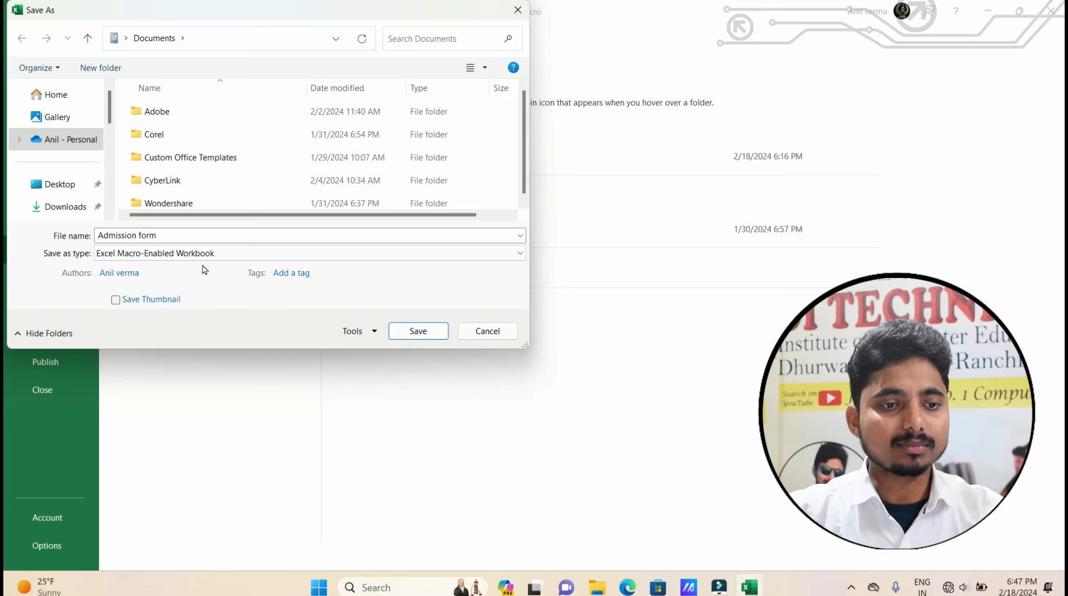
left_click(413, 332)
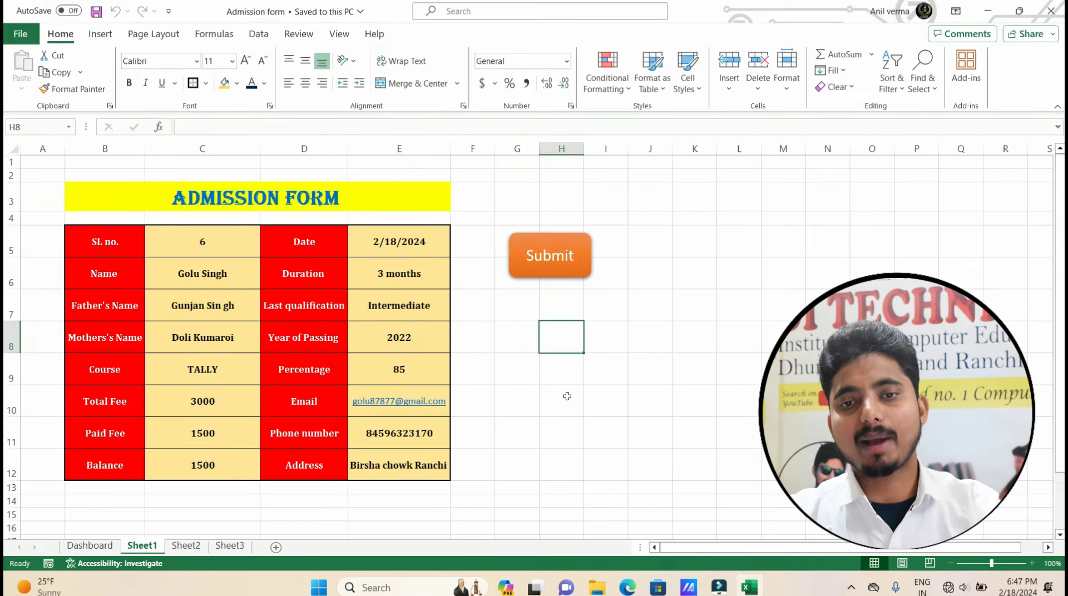
Assign the Admissionform macro to the Submit shape.
right_click(543, 266)
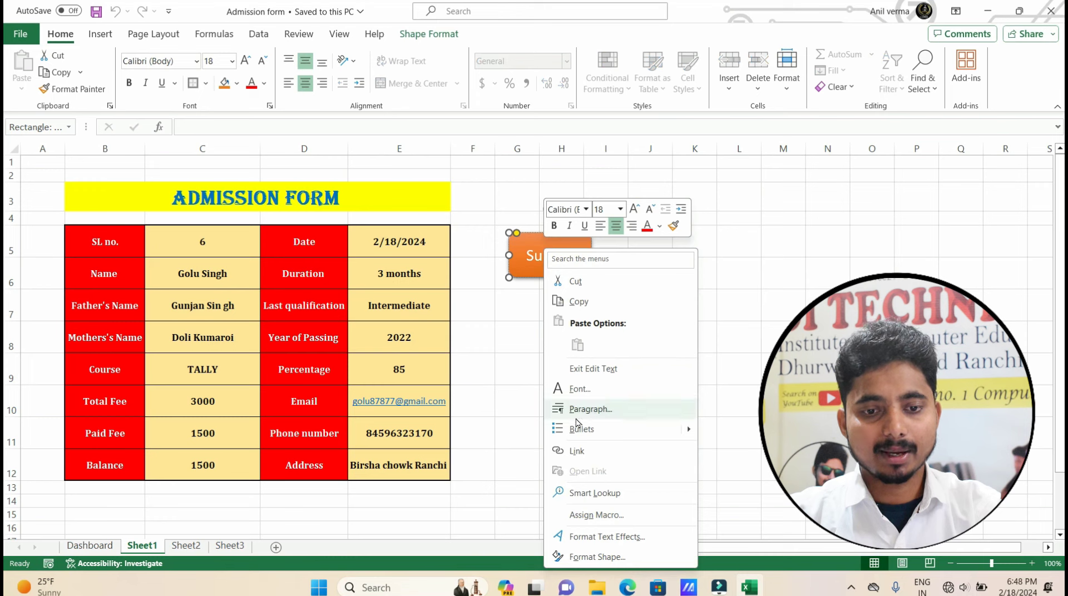
left_click(594, 515)
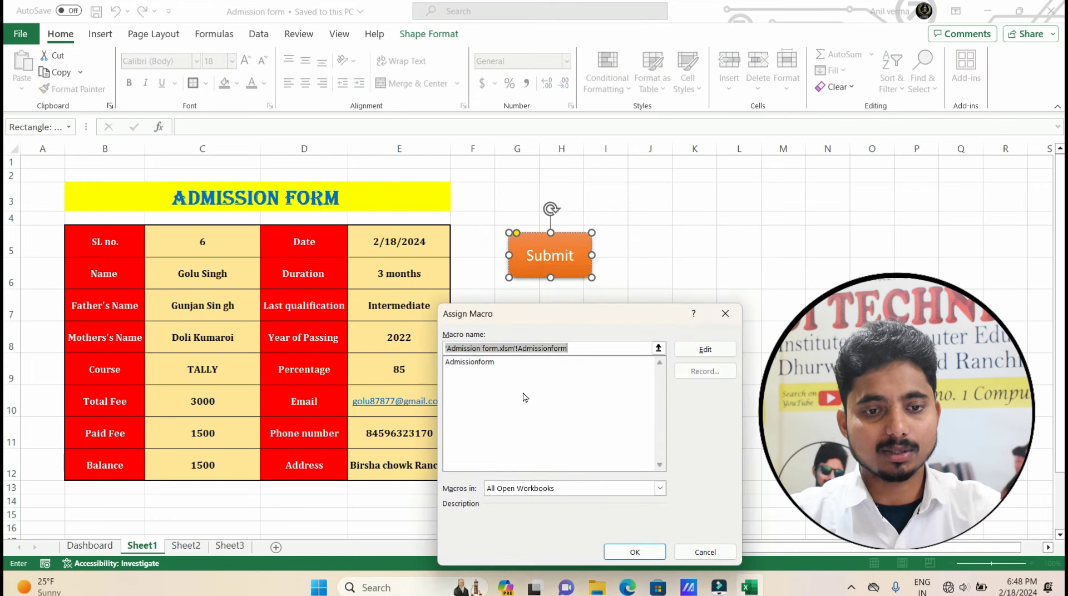
left_click(473, 362)
left_click(634, 552)
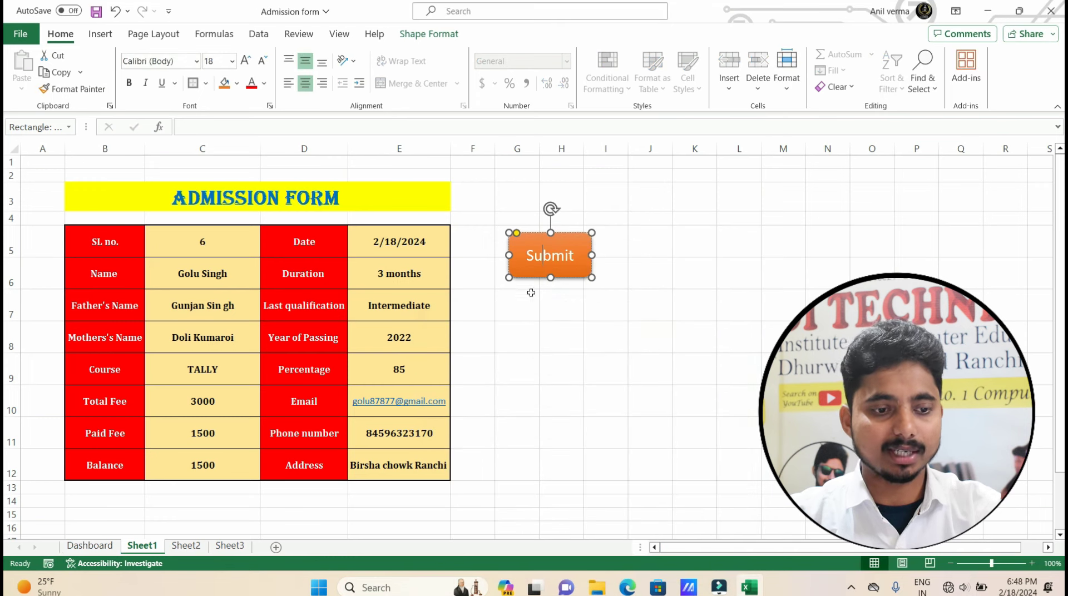
Insert a blank row 5 above the student records on Sheet2.
left_click(186, 545)
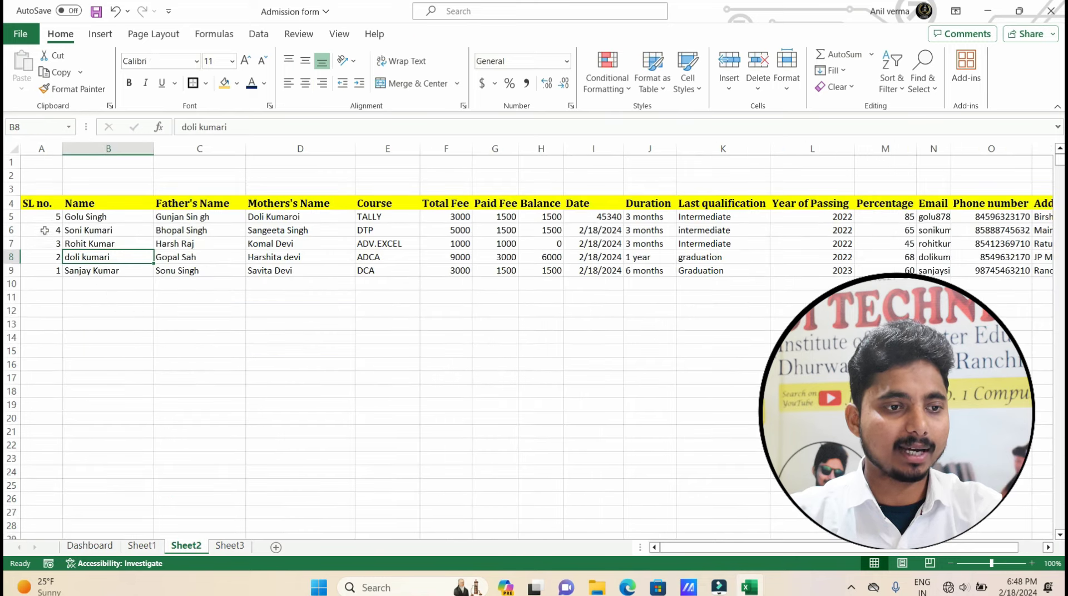
left_click(10, 217)
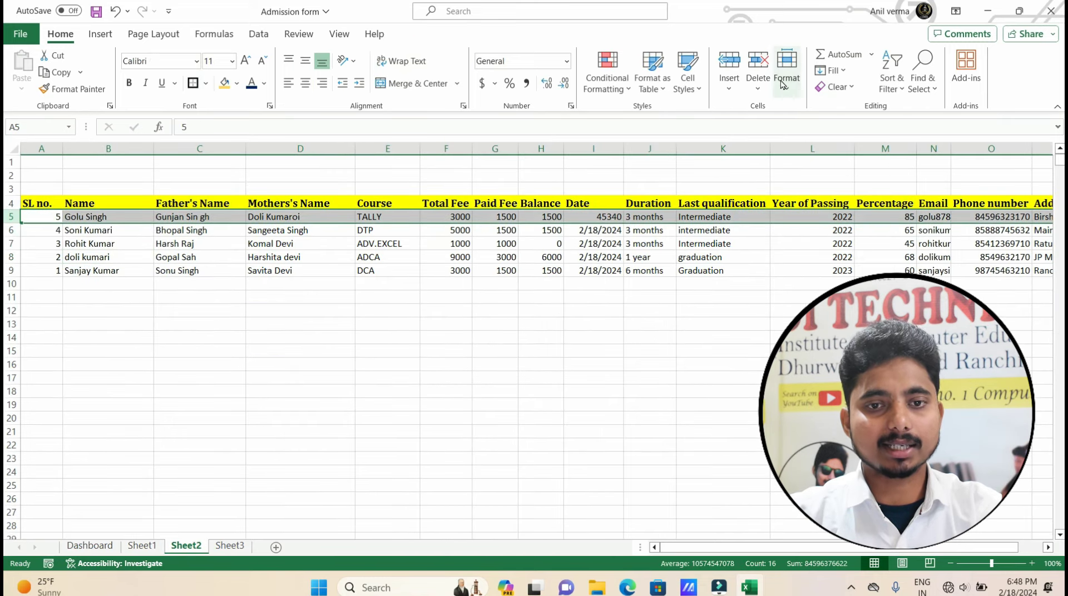
left_click(724, 70)
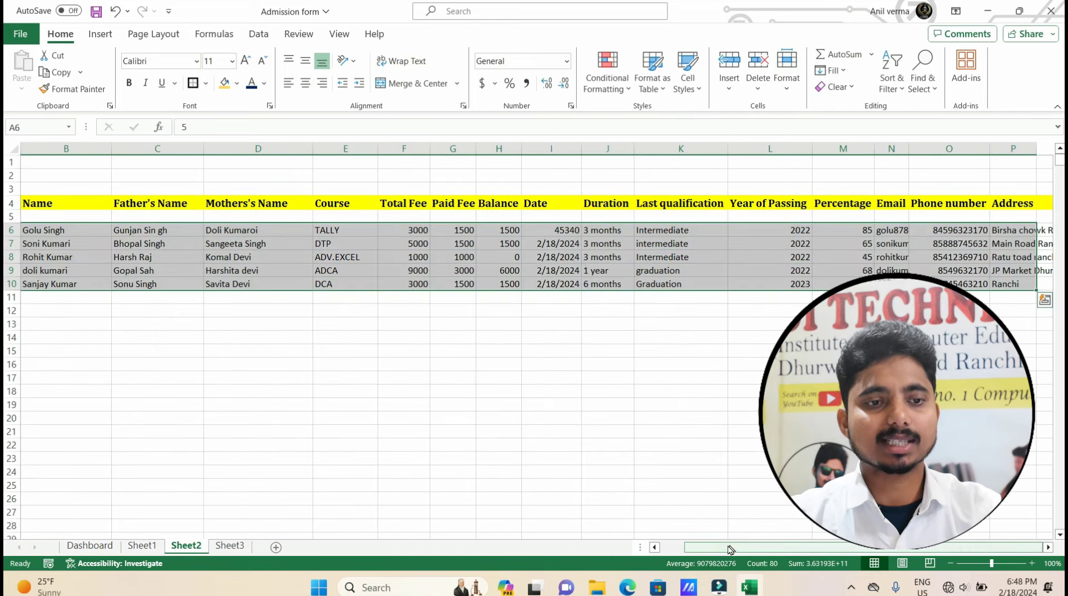
left_click_drag(730, 549, 637, 540)
left_click(28, 333)
left_click(49, 218)
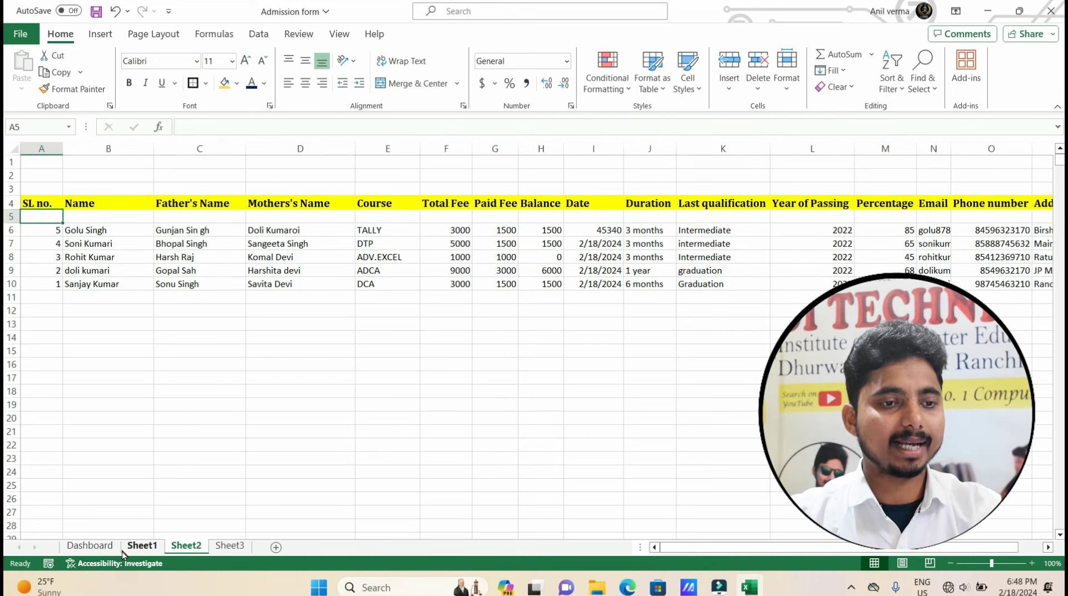
left_click(141, 545)
Submit the SL no. 6 entry, end the run-time error, and return to the form.
left_click(648, 357)
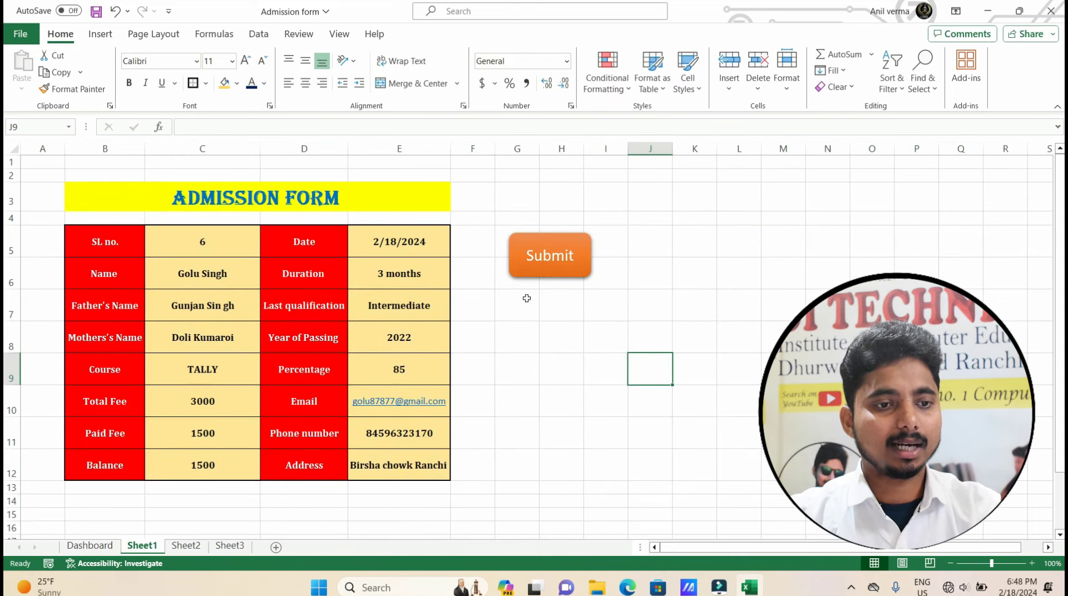
left_click(230, 246)
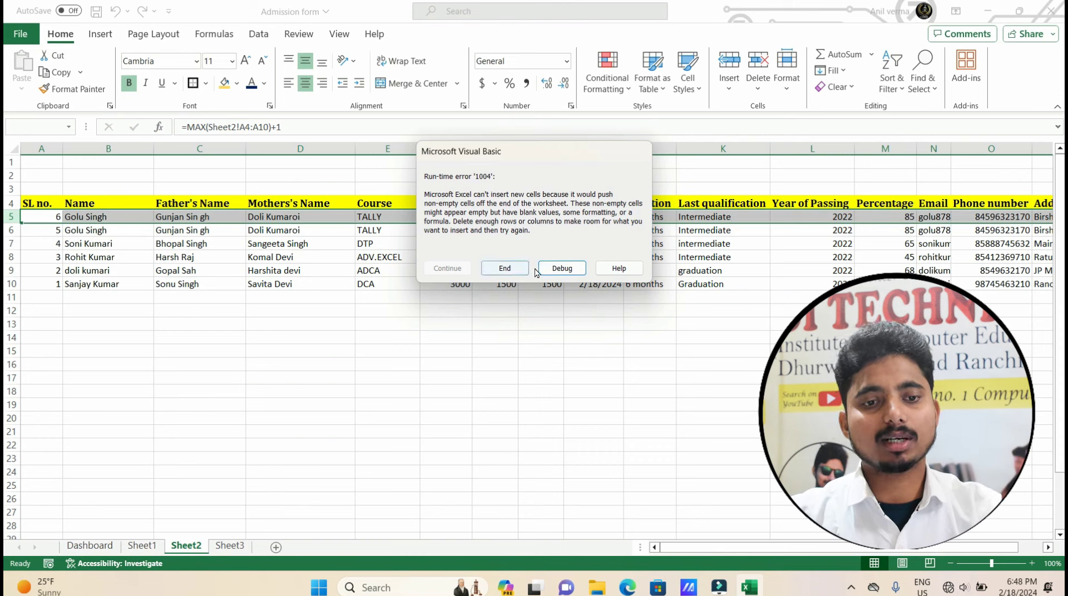
left_click(506, 269)
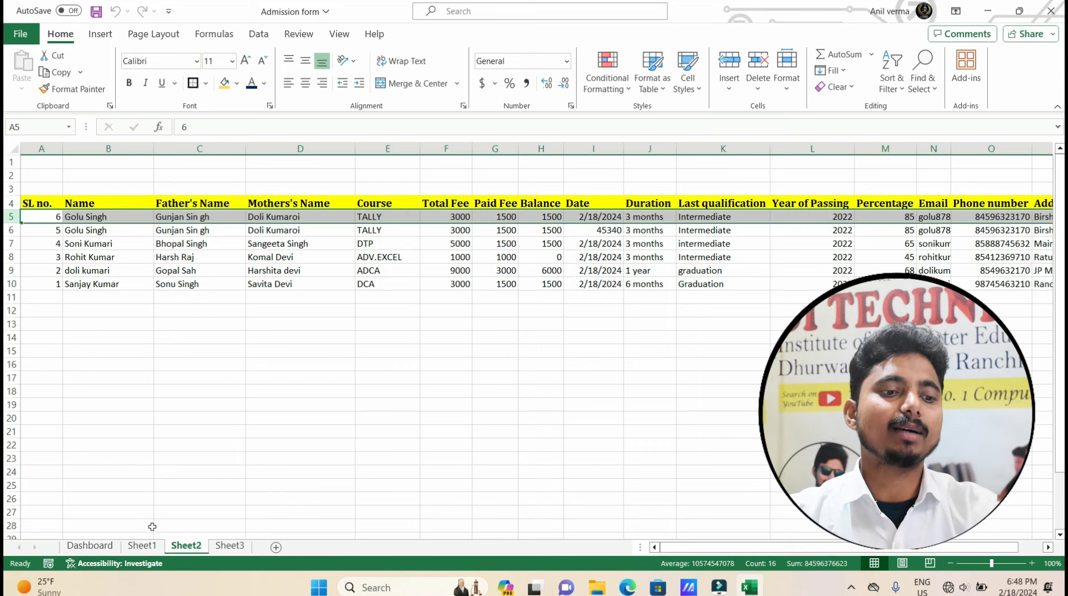
left_click(142, 546)
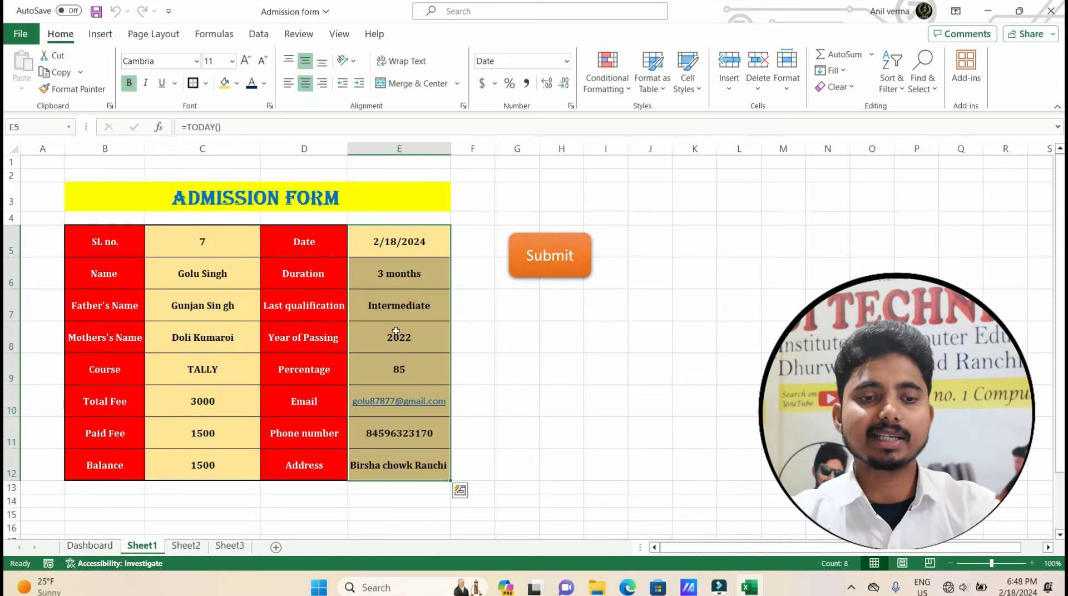
Delete the entries in C6:C12 and E6:E12, keeping SL no. 7 and the date.
left_click_drag(190, 278, 215, 463)
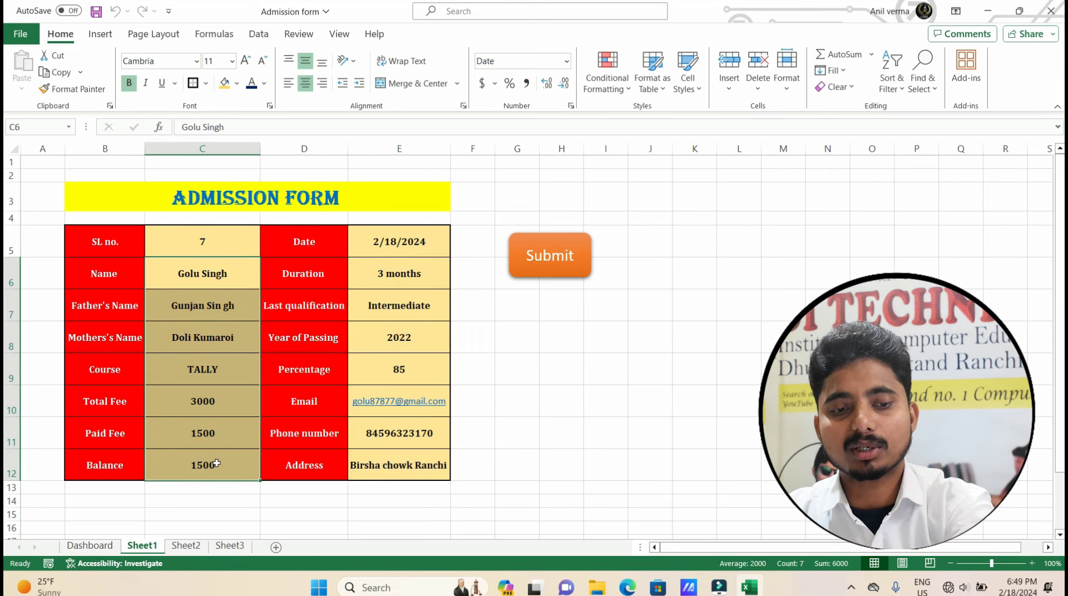
key("Delete")
left_click_drag(398, 274, 414, 467)
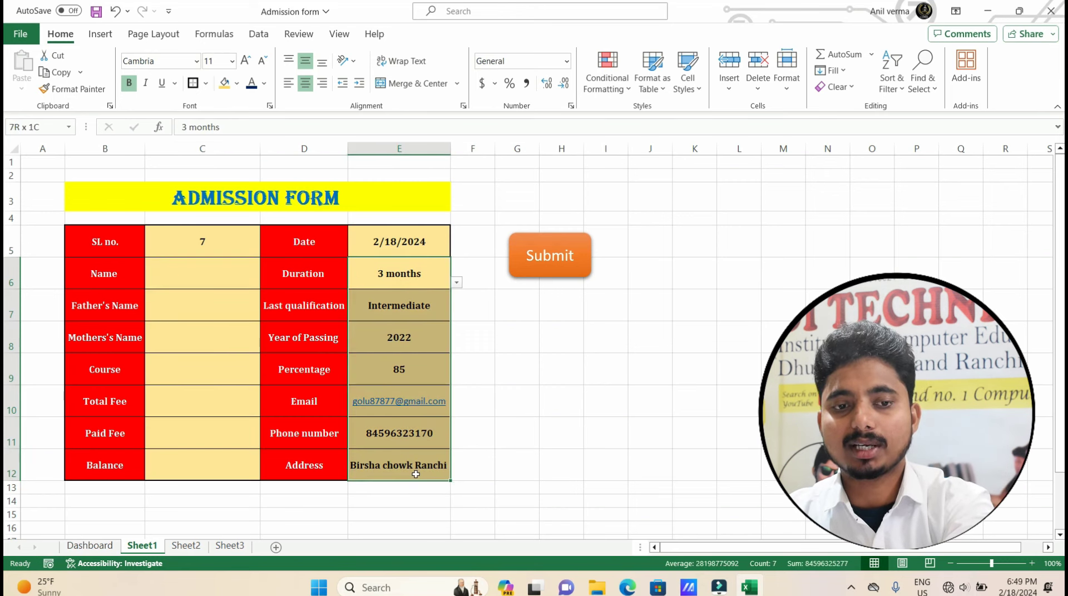
key("Delete")
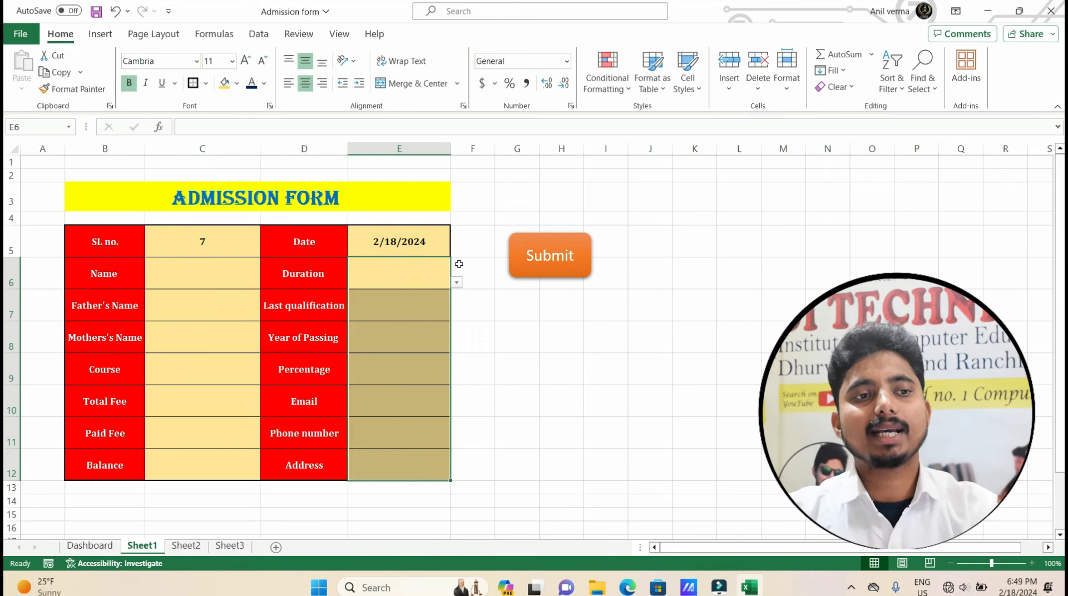
left_click(20, 35)
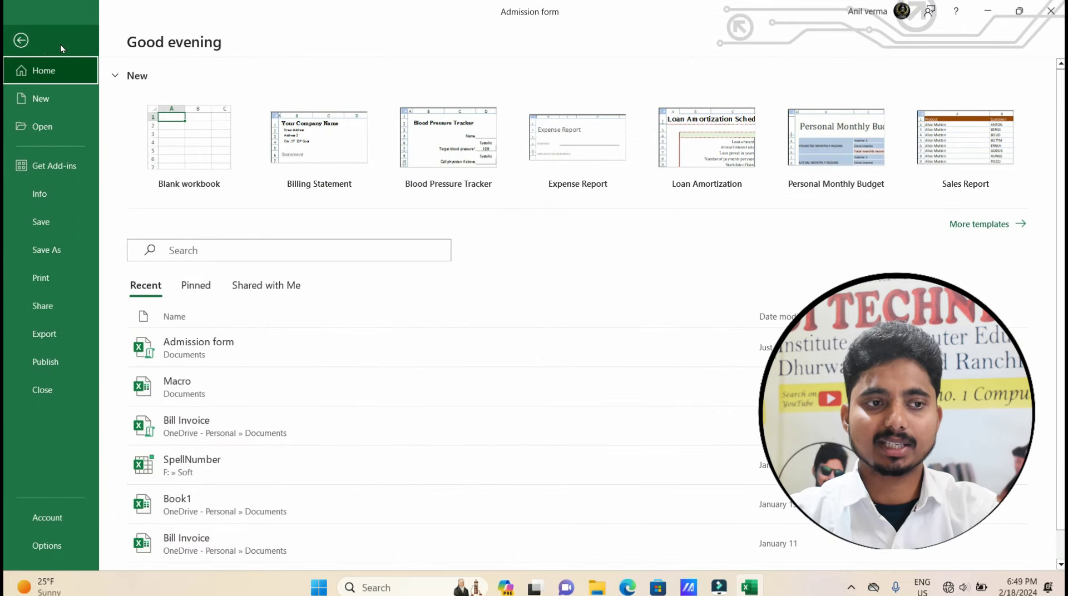
left_click(21, 40)
left_click(688, 370)
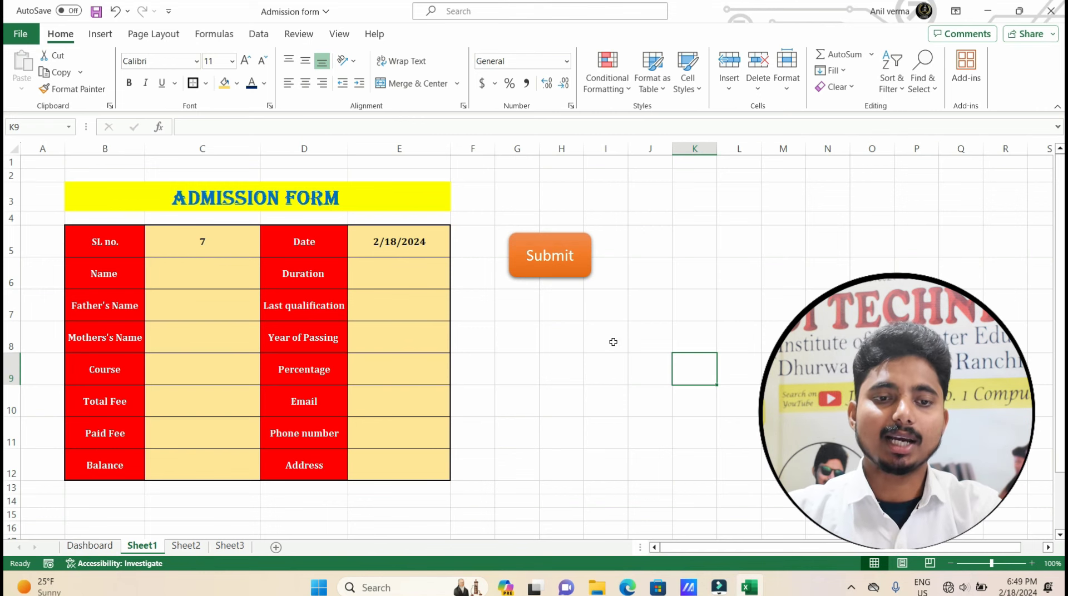
left_click(532, 311)
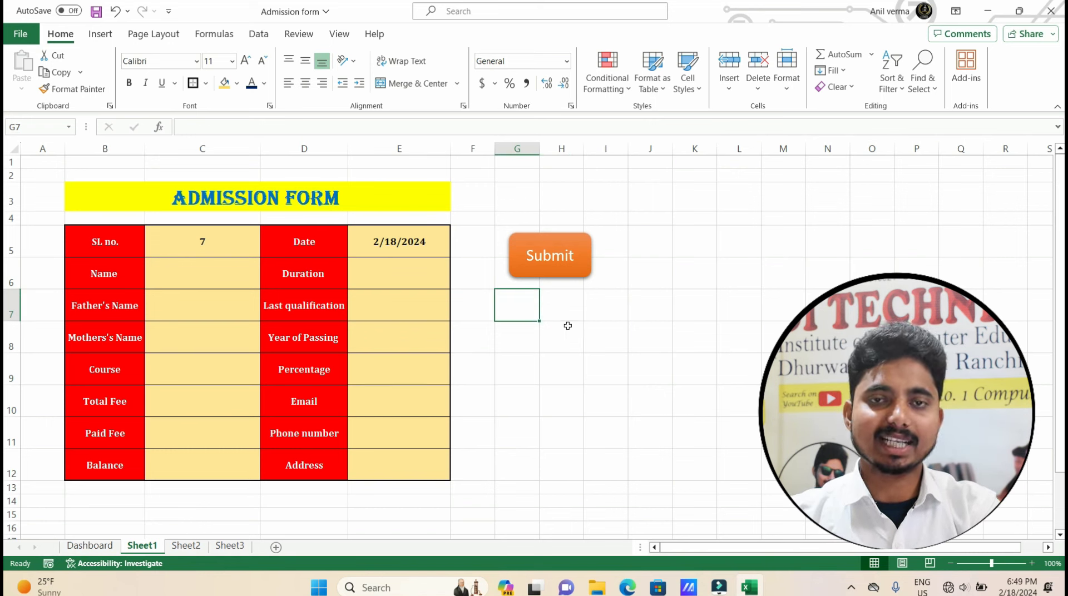
Check the data labels on the Dashboard's fee chart.
left_click(99, 550)
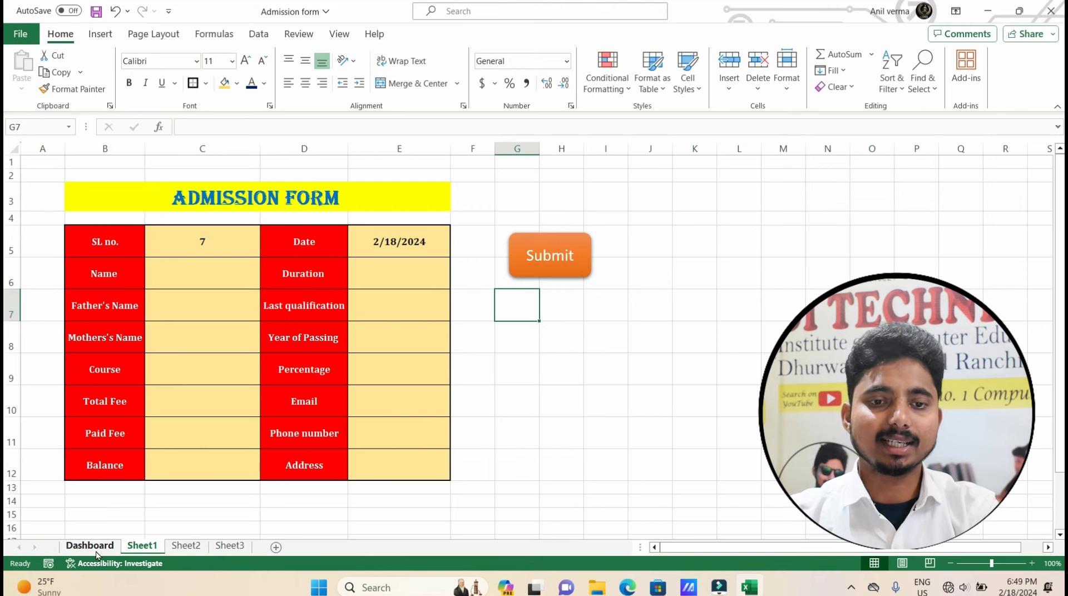
left_click(142, 546)
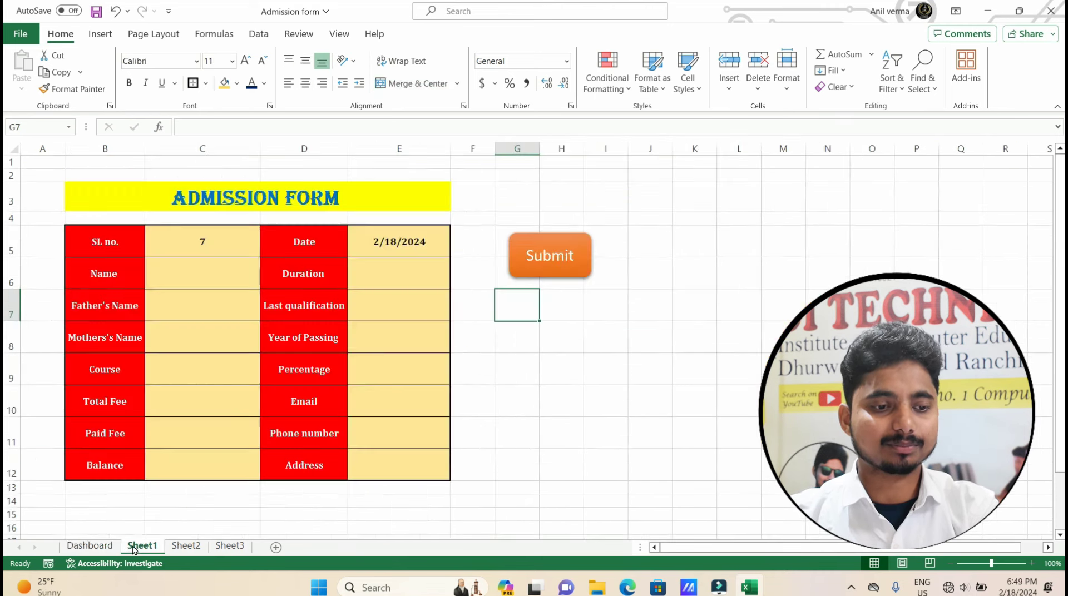
left_click(90, 546)
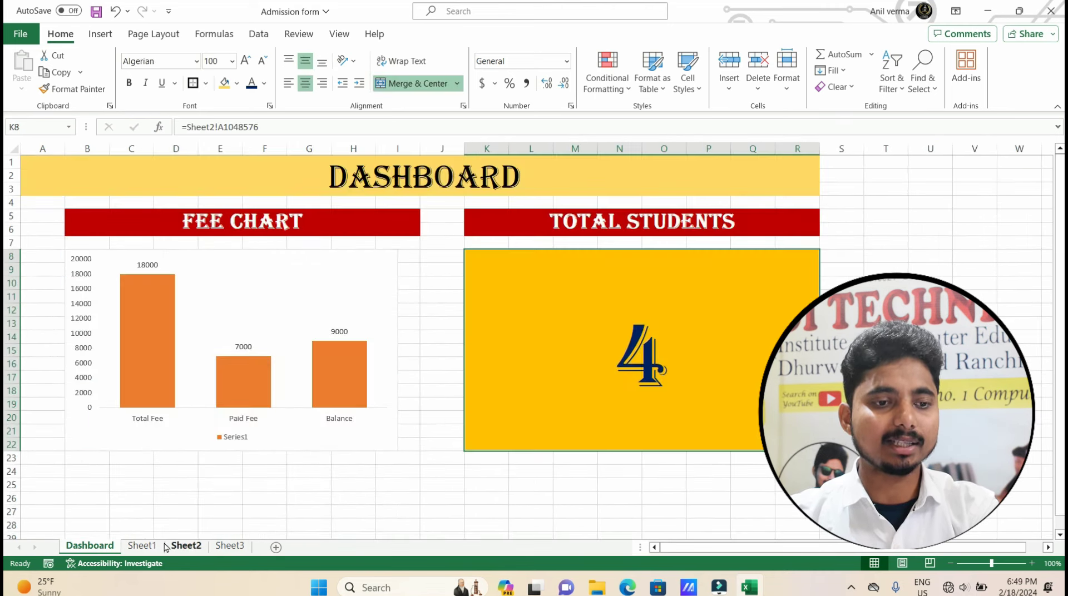
left_click(142, 268)
left_click(243, 346)
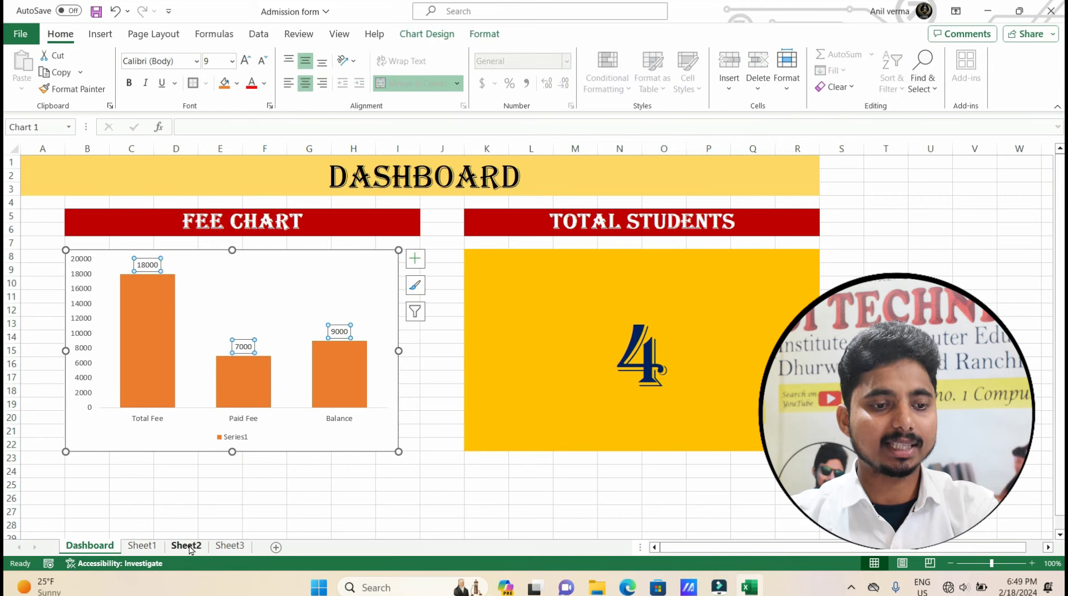
On Sheet2, jump from F5 down column F to the fee totals at row 1048575.
left_click(187, 546)
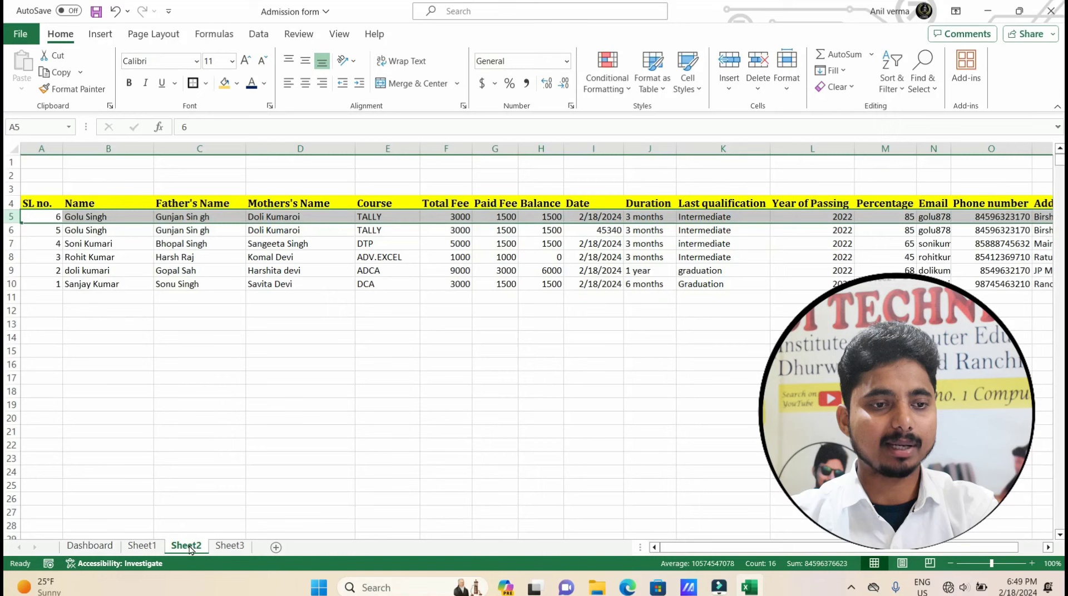
left_click(187, 311)
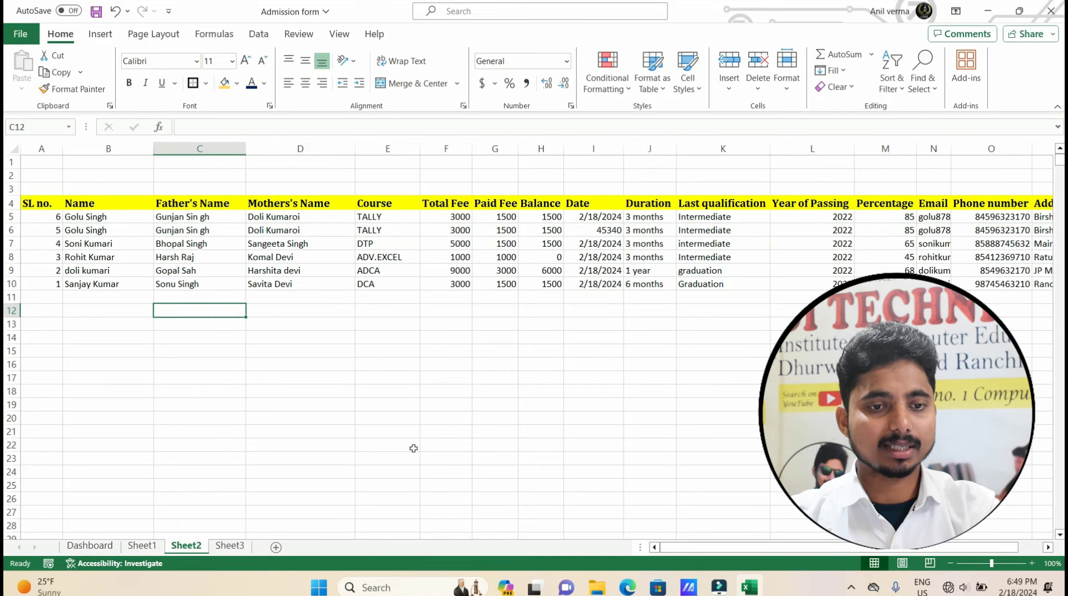
left_click(457, 228)
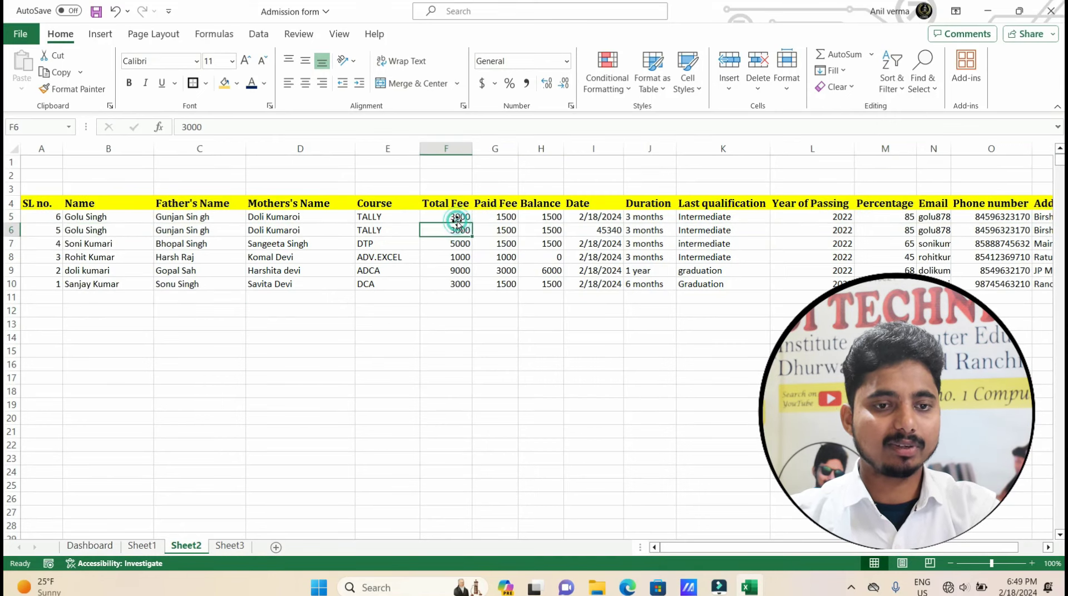
left_click(457, 217)
key("ctrl+Down")
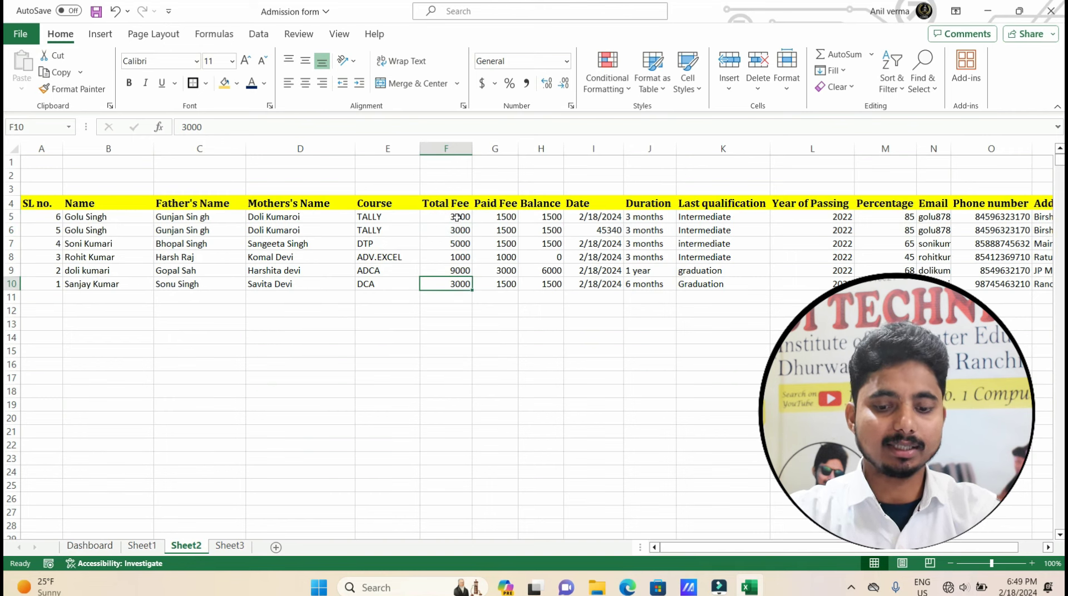
key("ctrl+Down")
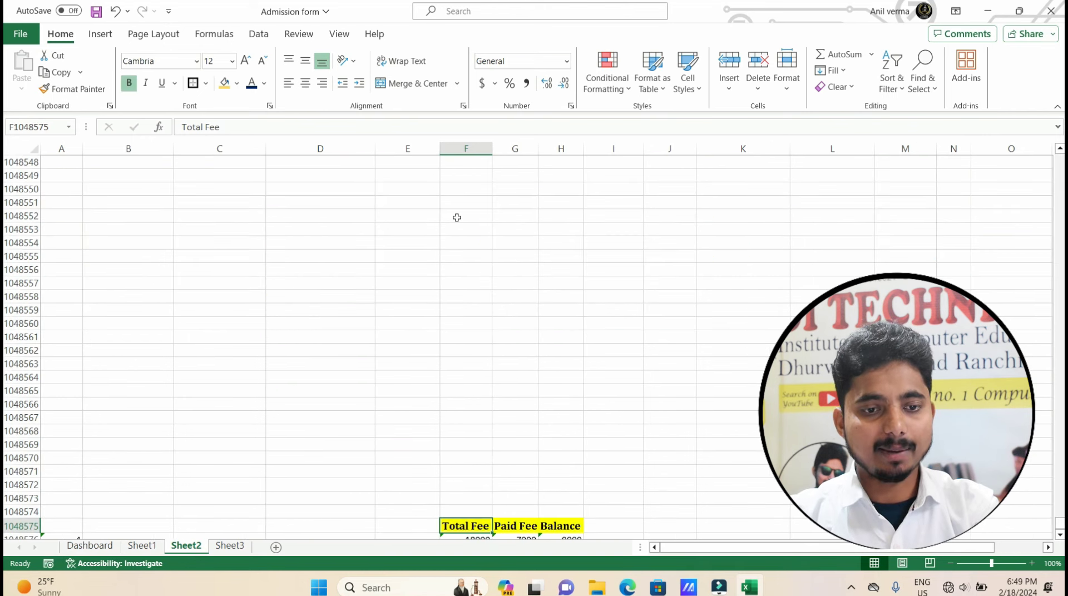
Compare the Total Fee and Paid Fee sum formulas on Sheet2 with the Dashboard chart.
scroll(487, 414, "down", 7)
left_click(465, 255)
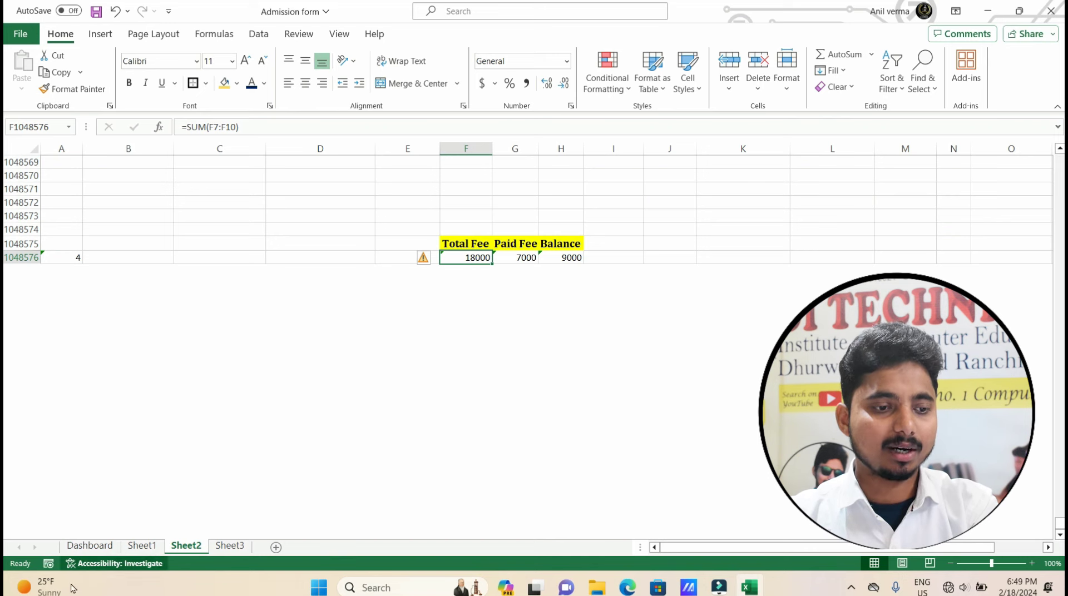
left_click(78, 548)
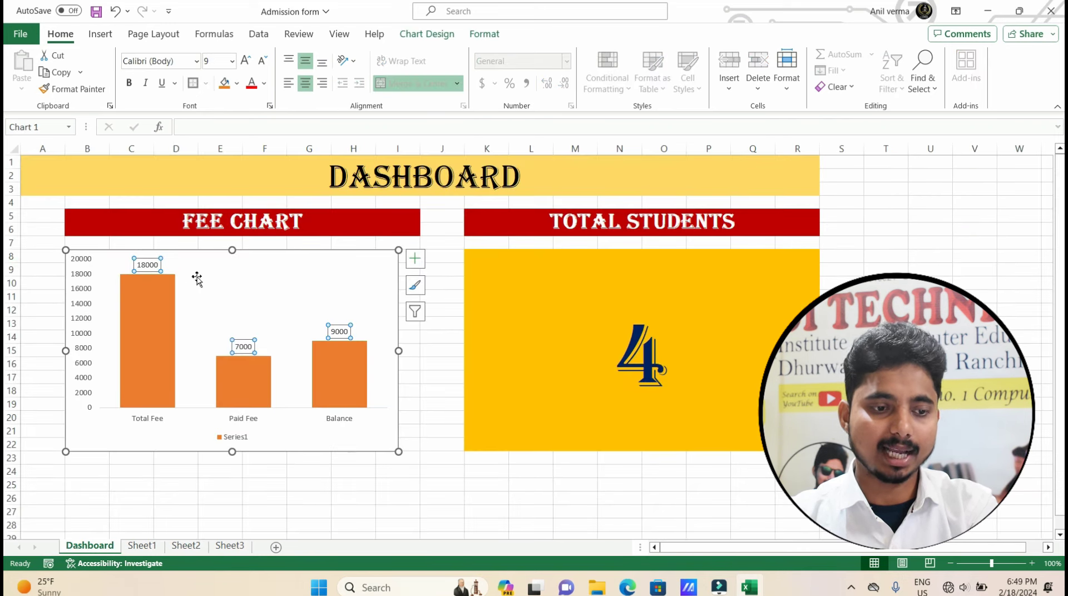
left_click(187, 546)
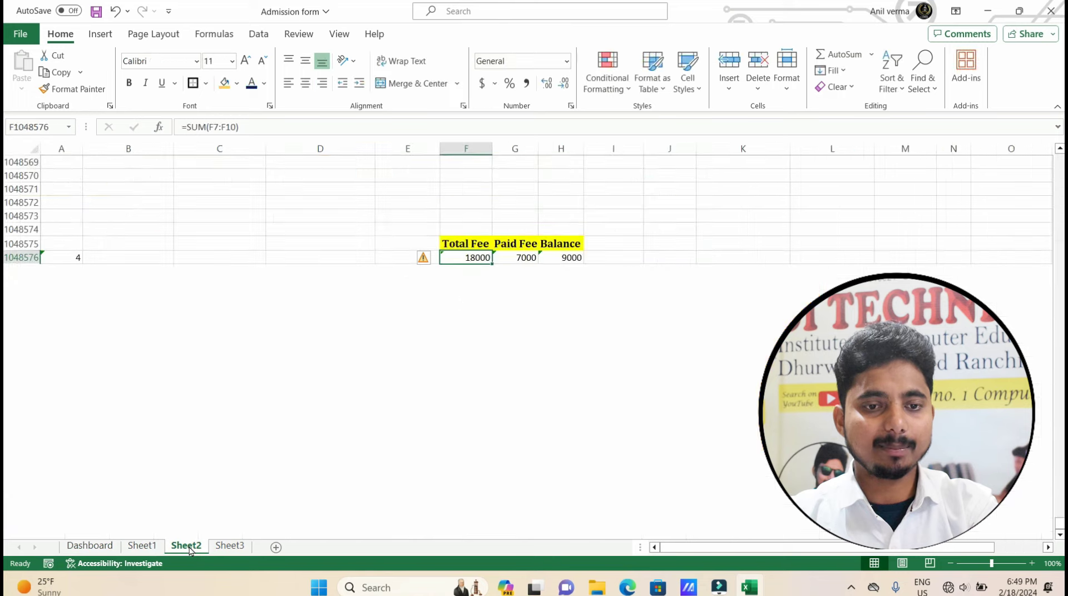
left_click(523, 256)
left_click(90, 546)
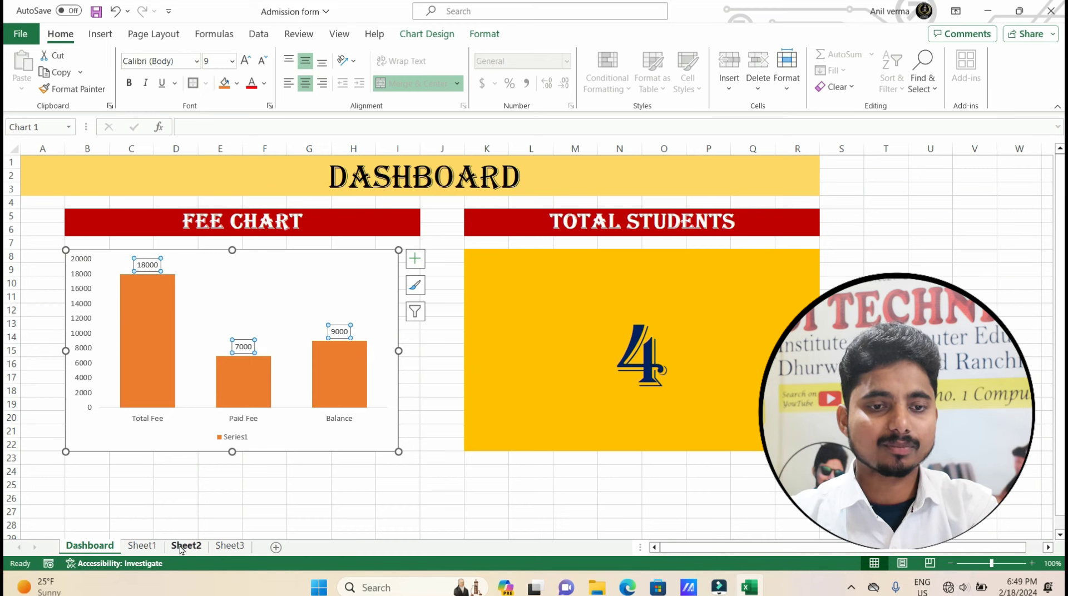
left_click(181, 547)
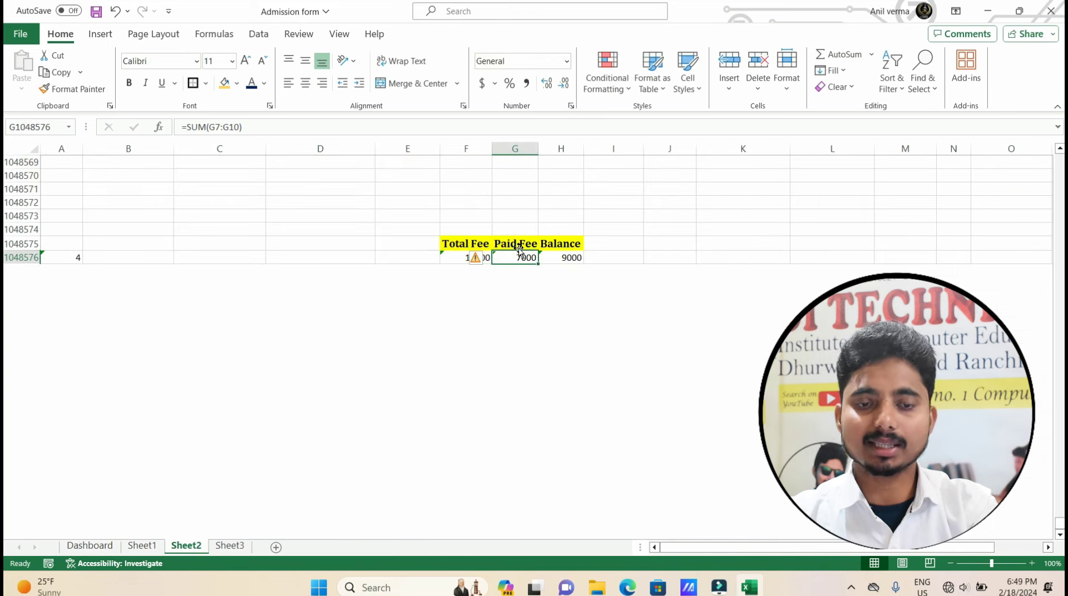
scroll(517, 246, "up", 7)
scroll(496, 305, "down", 8)
Enter =SUM(F5:F1048574) as the Total Fee total, giving 24000.
left_click(474, 217)
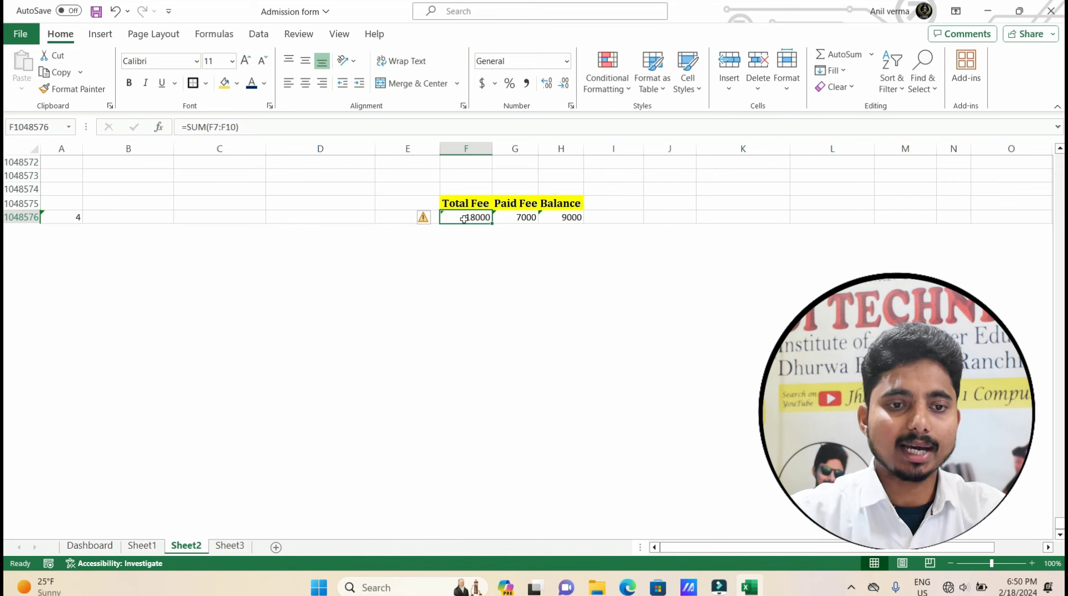
type("=sum(")
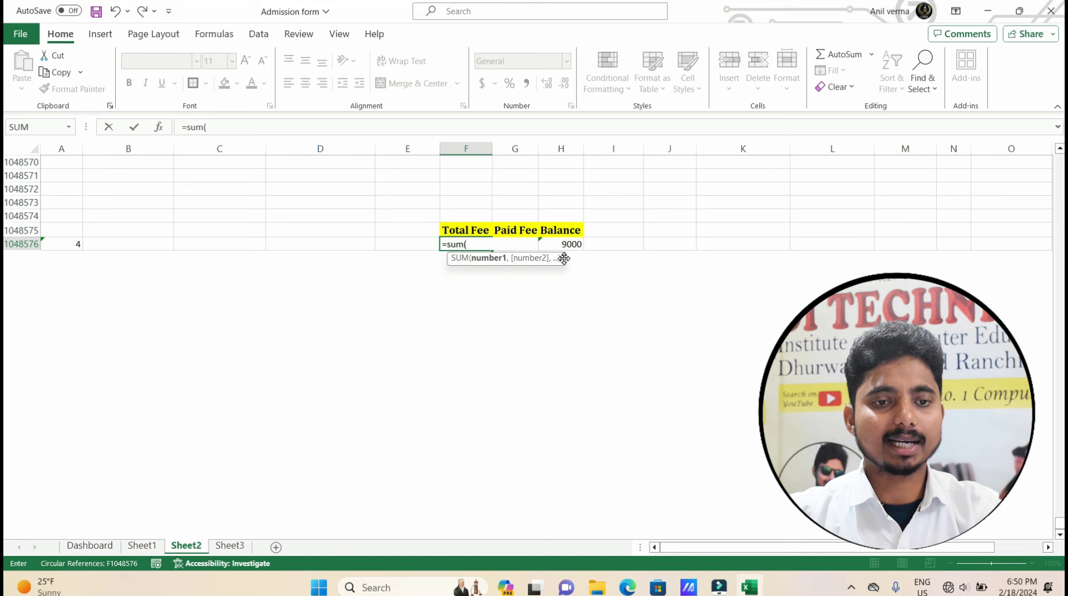
scroll(466, 239, "up", 9)
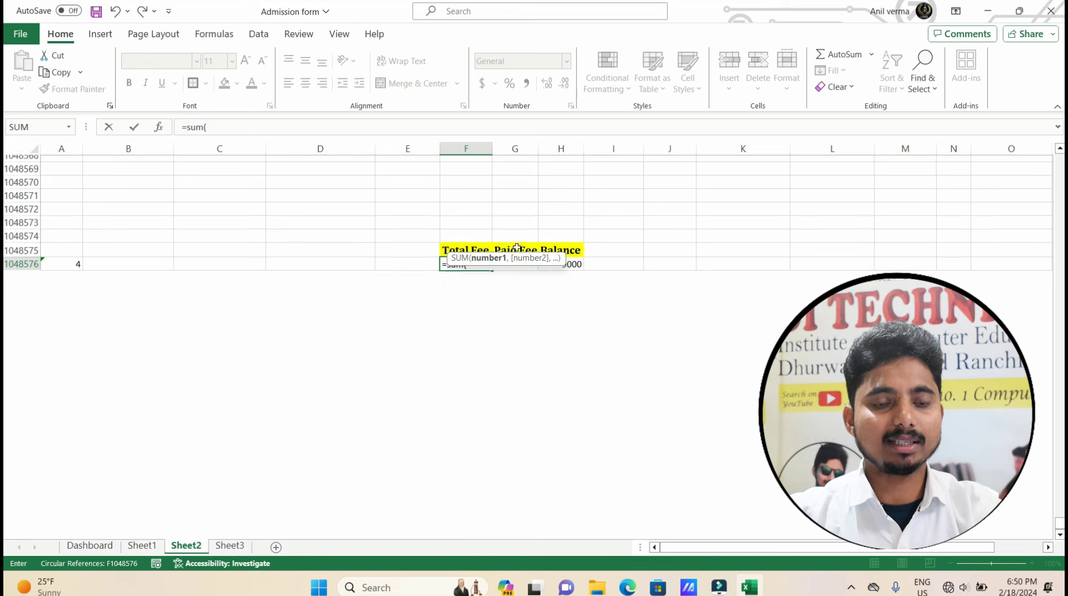
scroll(466, 238, "up", 9)
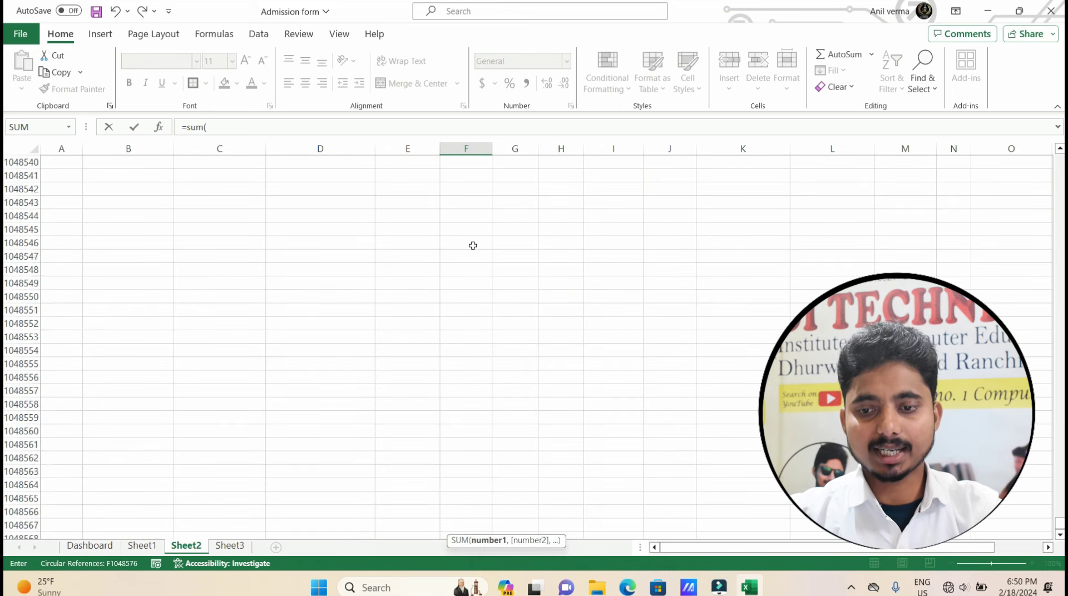
left_click_drag(1059, 525, 1059, 159)
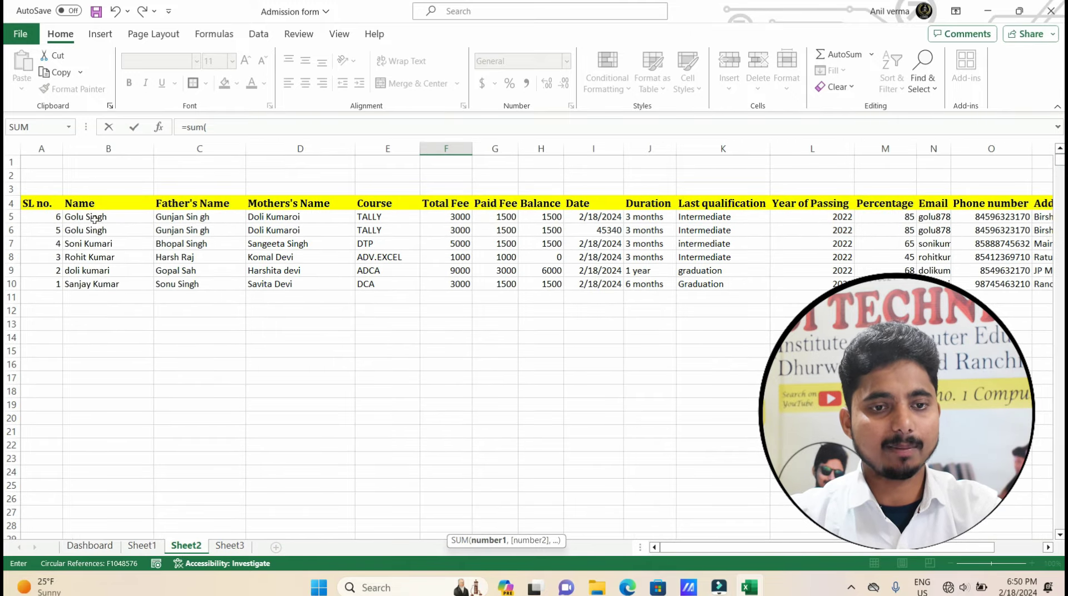
left_click(447, 217)
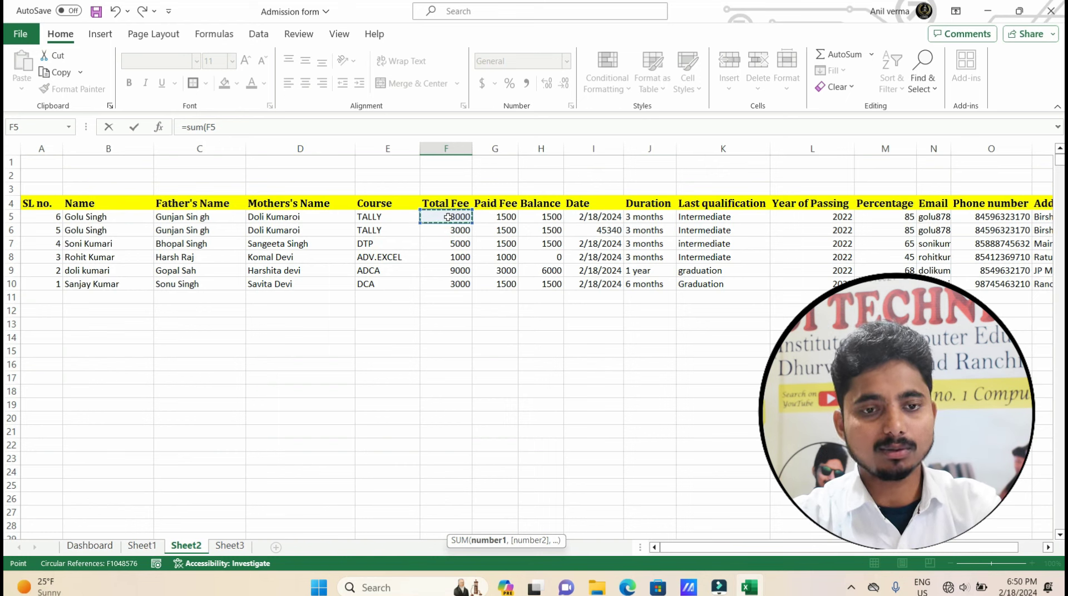
key("ctrl+shift+Down")
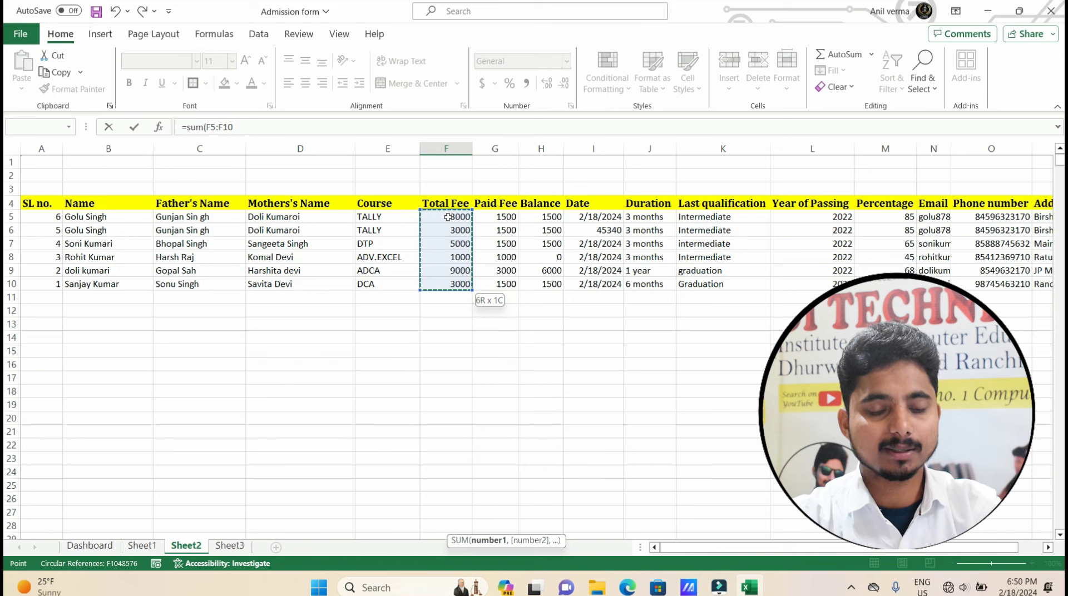
key("ctrl+shift+Down")
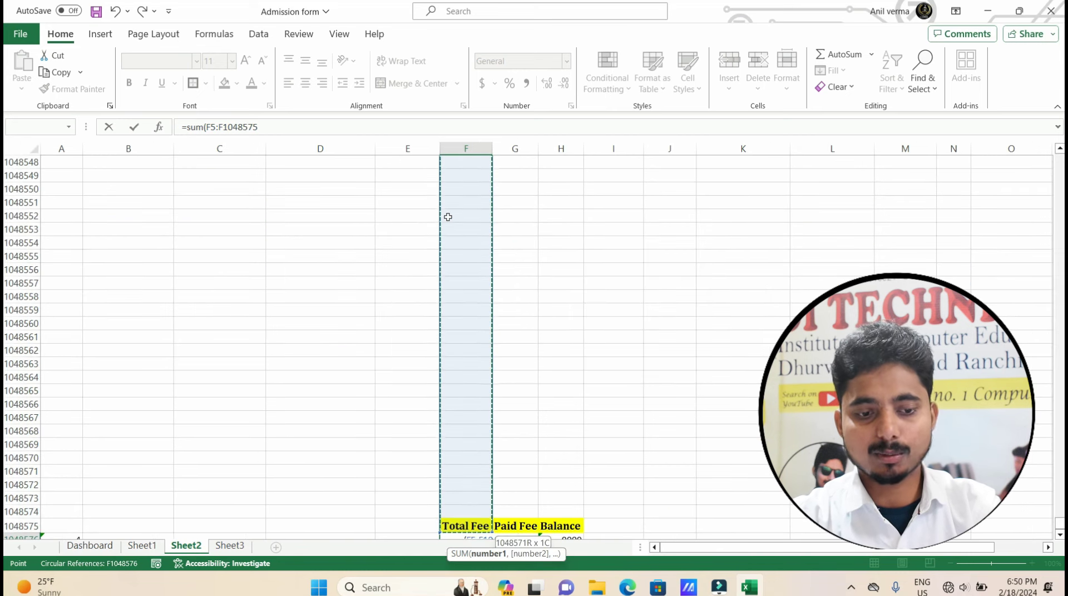
key("shift+Up")
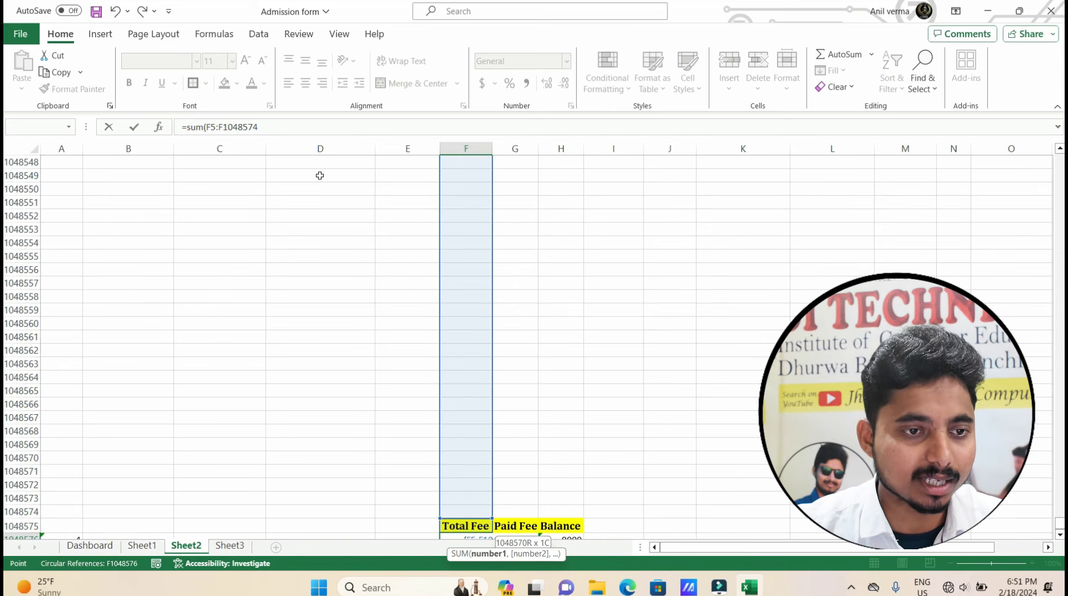
left_click(270, 127)
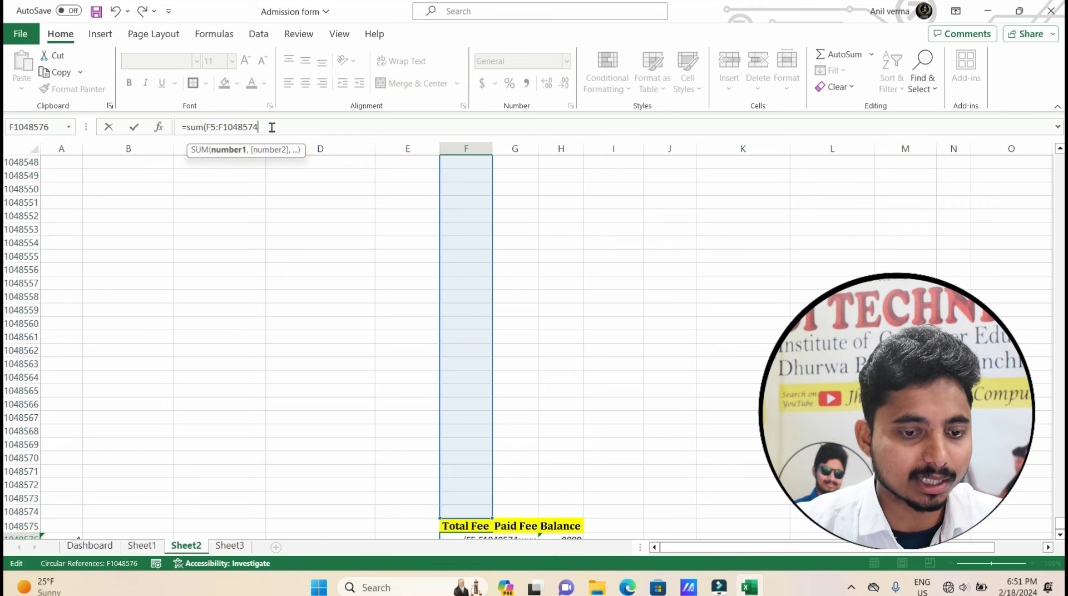
scroll(250, 367, "down", 3)
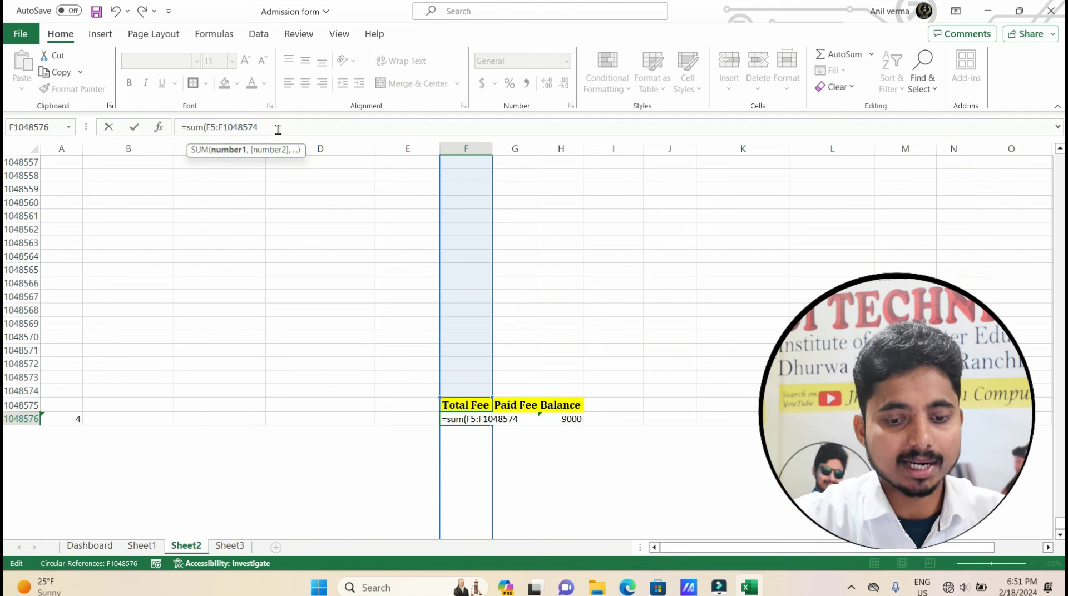
key("Return")
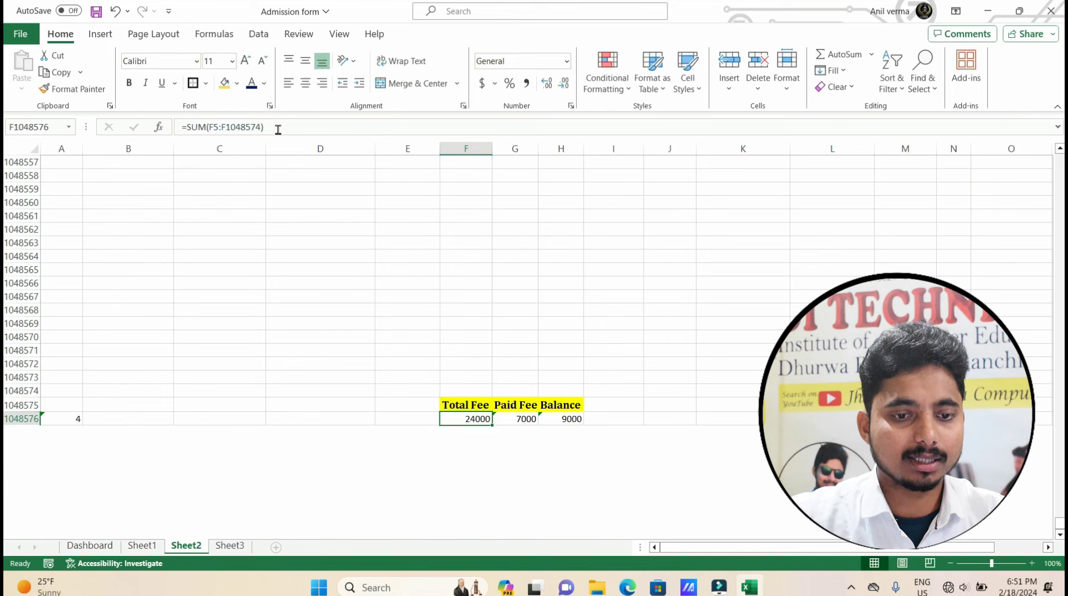
left_click(455, 392)
Change the row-10 Total Fee in F10 to 4000 so the Total Fee sum shows 25000.
key("Down")
scroll(465, 391, "up", 20)
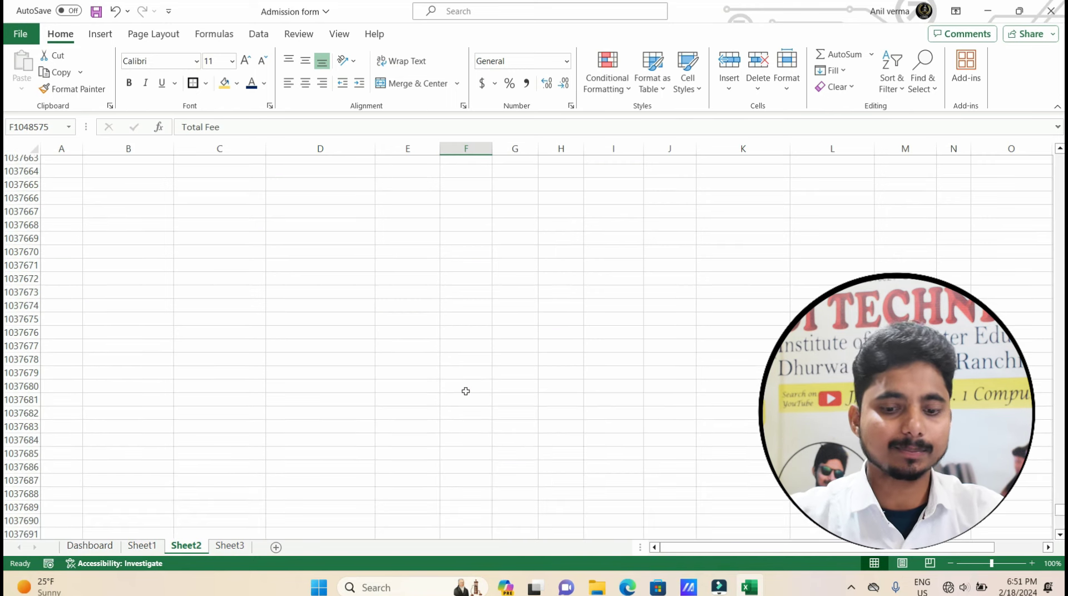
key("ctrl+Up")
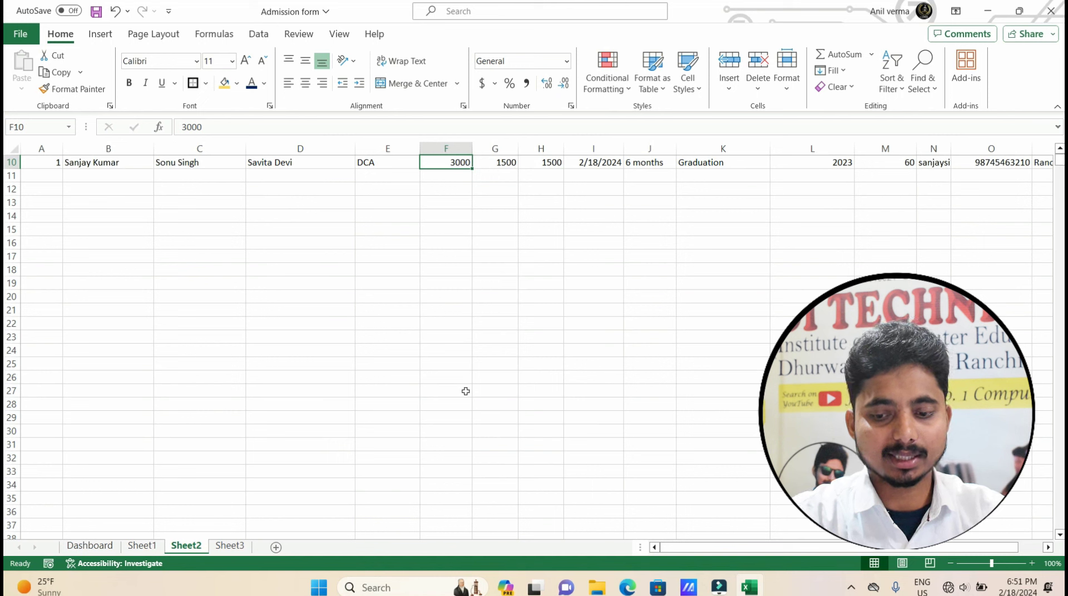
type("40")
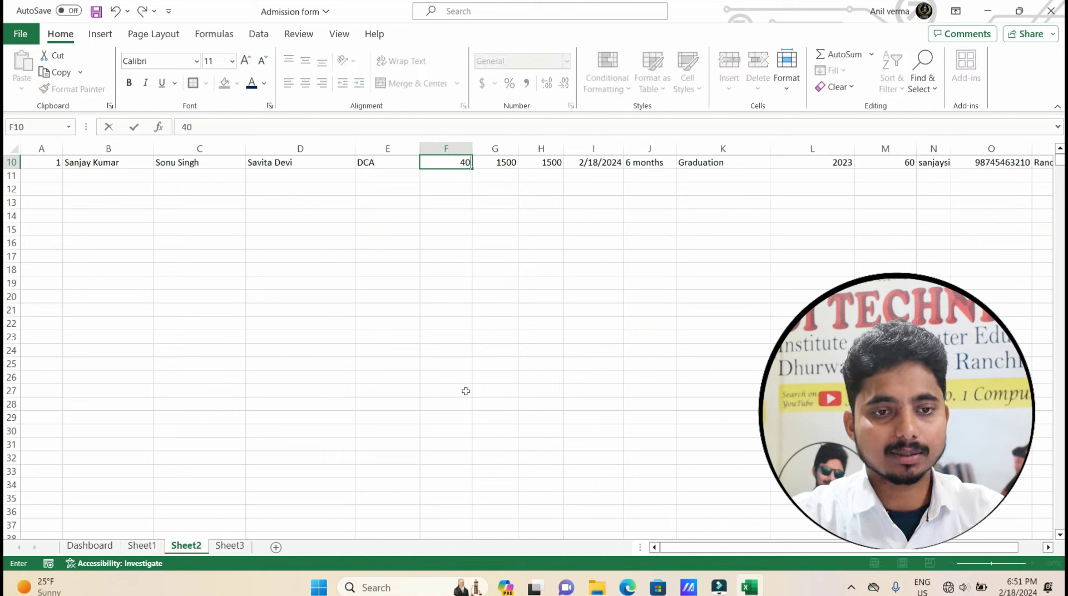
key("Return")
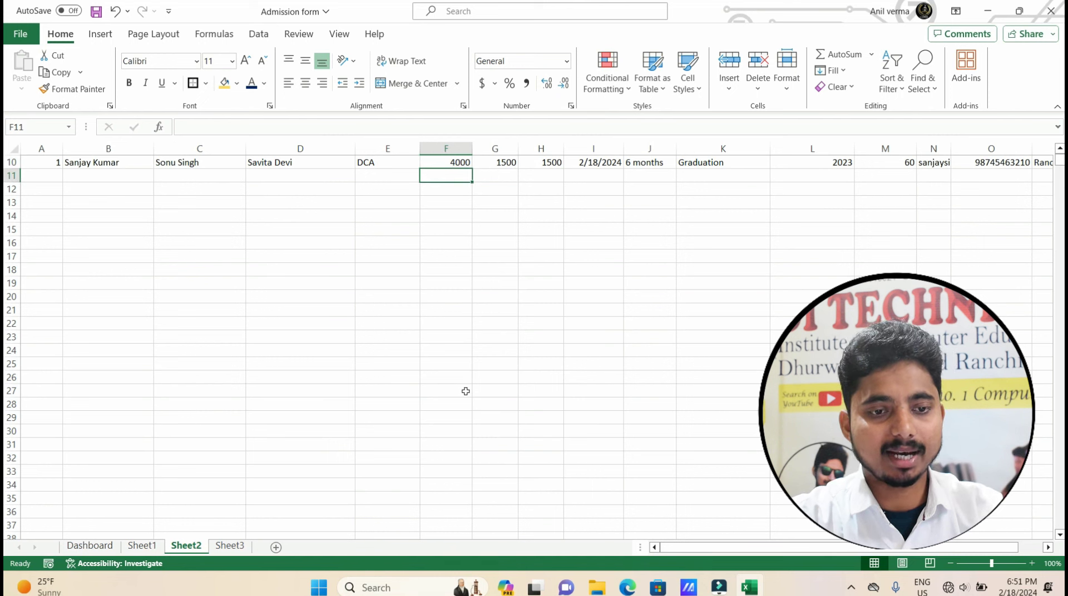
key("ctrl+Down")
key("Down")
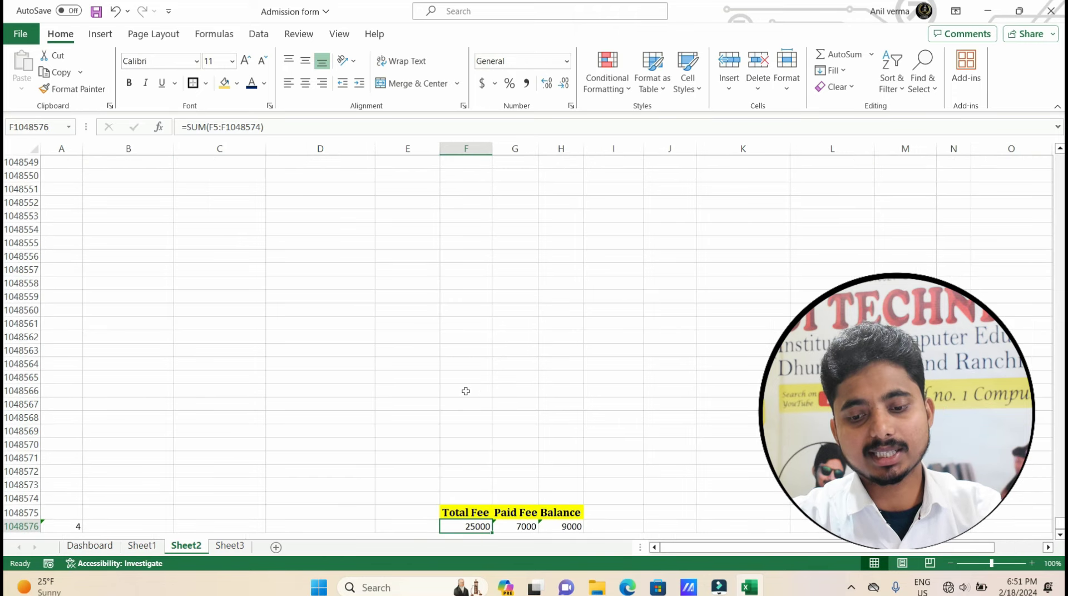
key("Right")
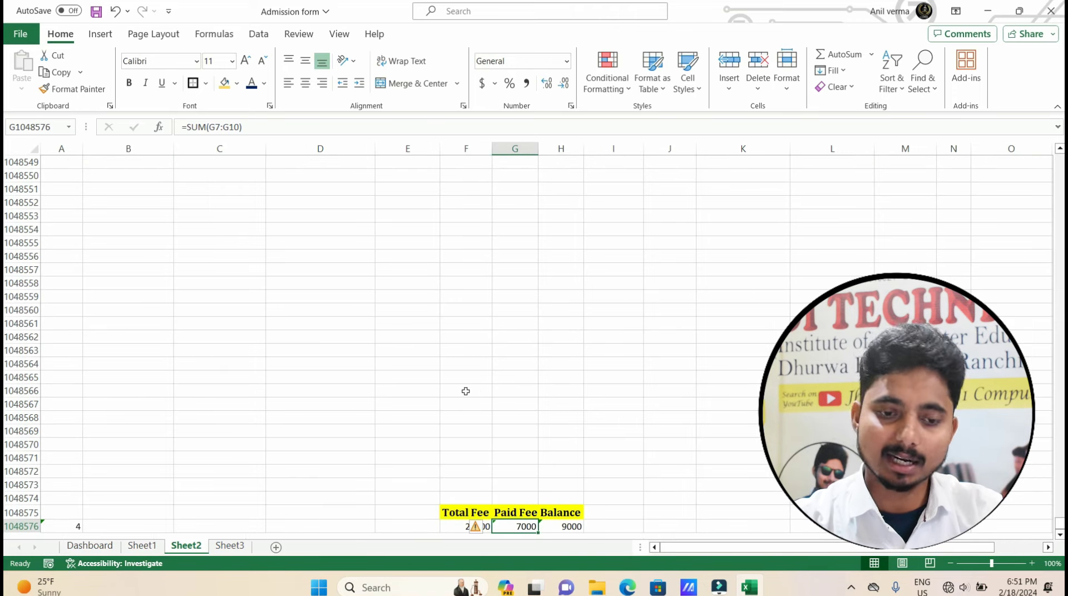
Enter =SUM(G5:G1048574) as the Paid Fee total and fill it right into the Balance total.
type("=")
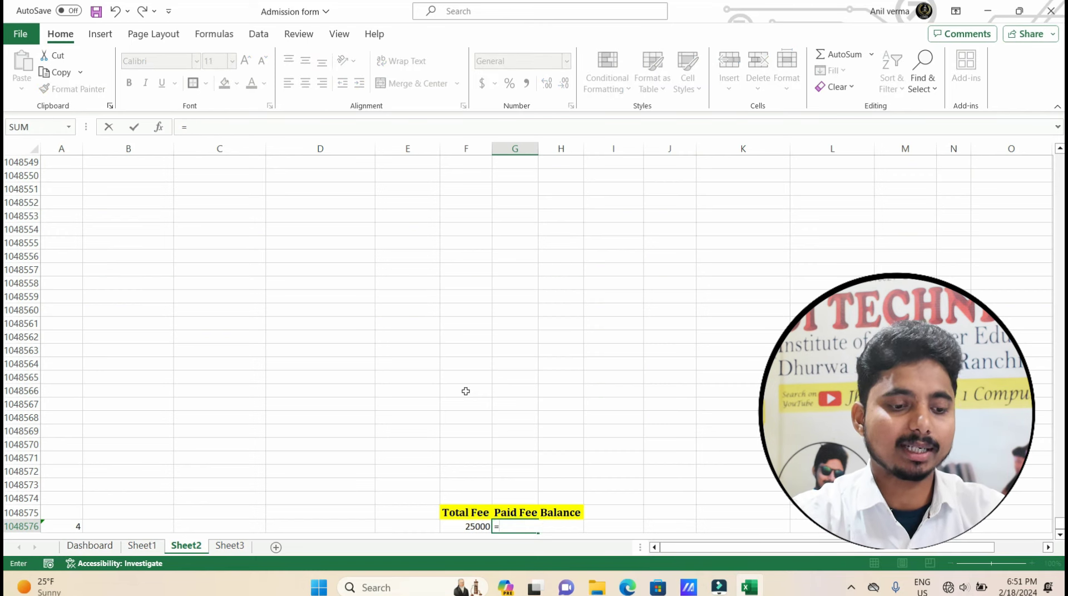
type("sum(")
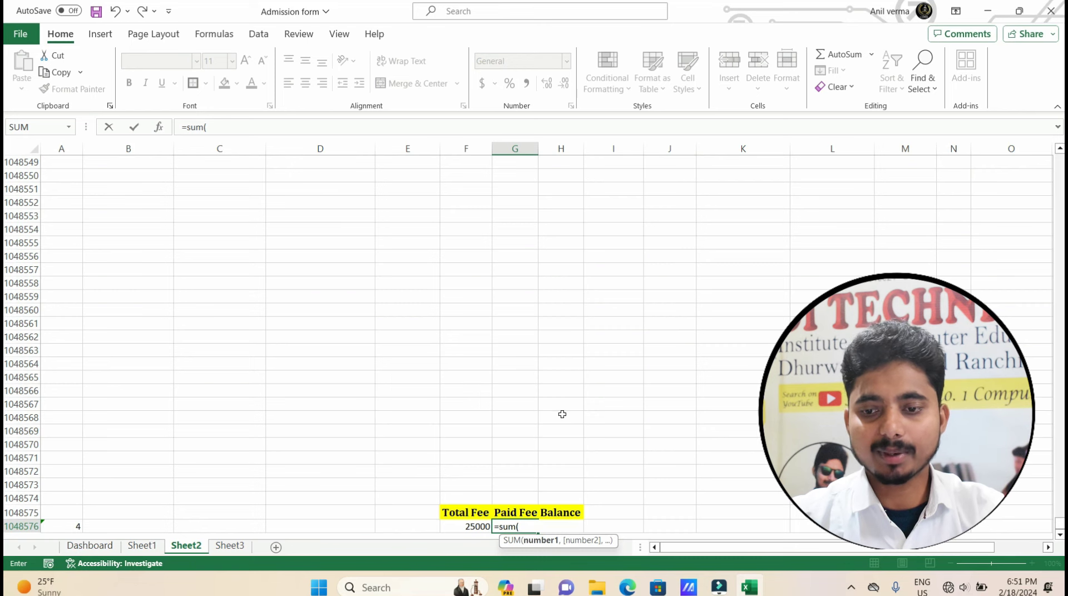
left_click_drag(1058, 527, 1060, 161)
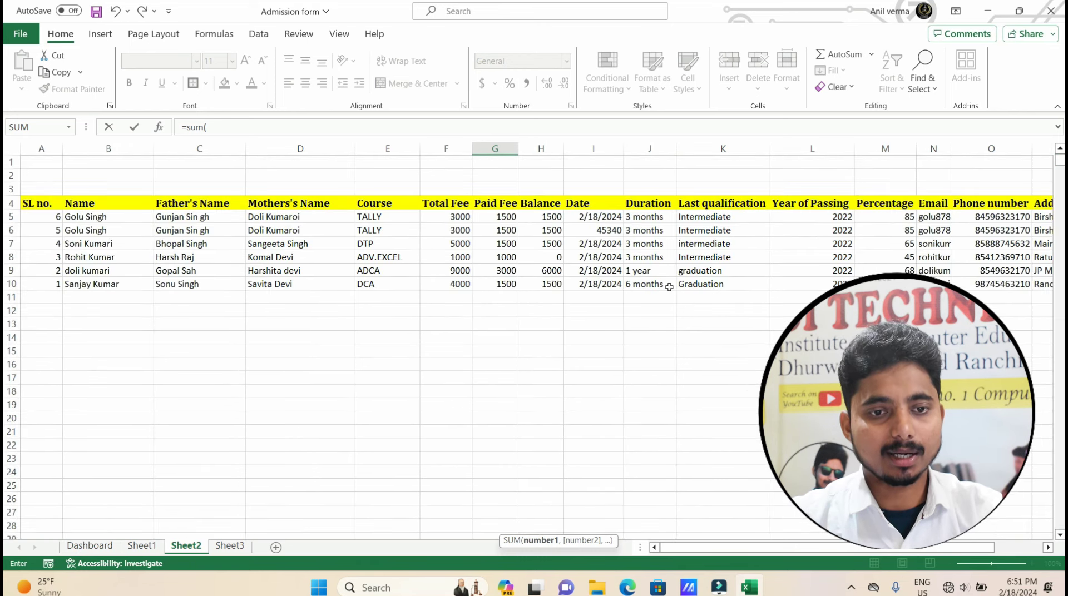
left_click(495, 218)
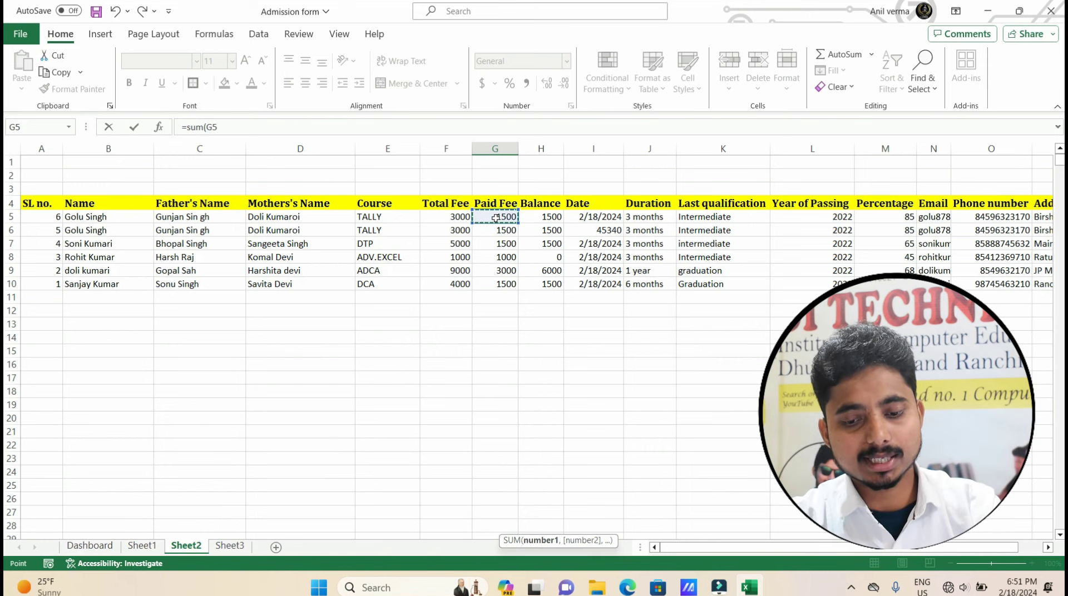
key("ctrl+shift+Down")
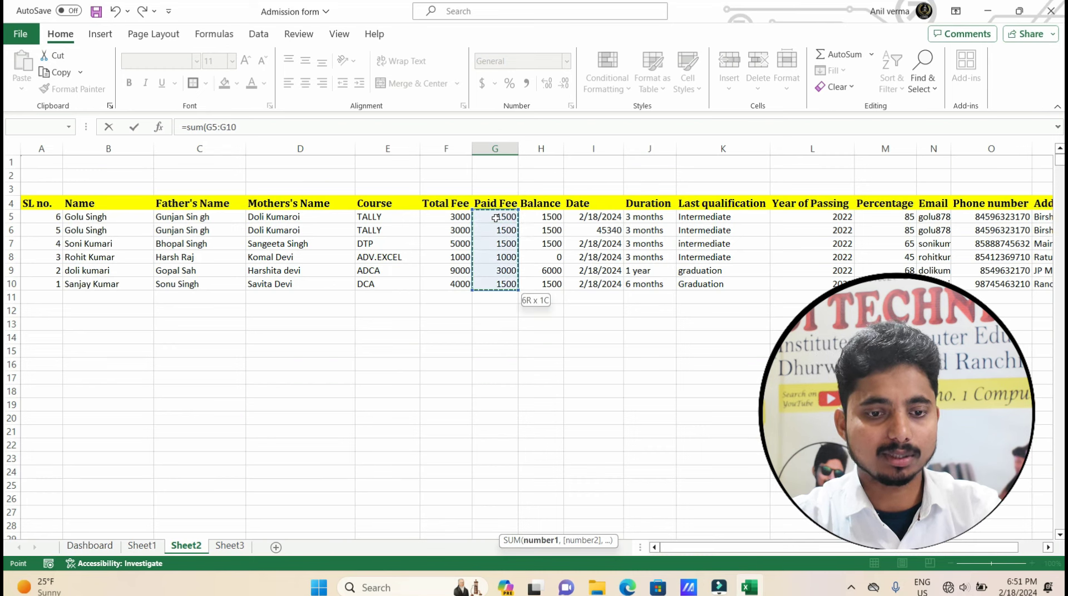
key("ctrl+shift+Down")
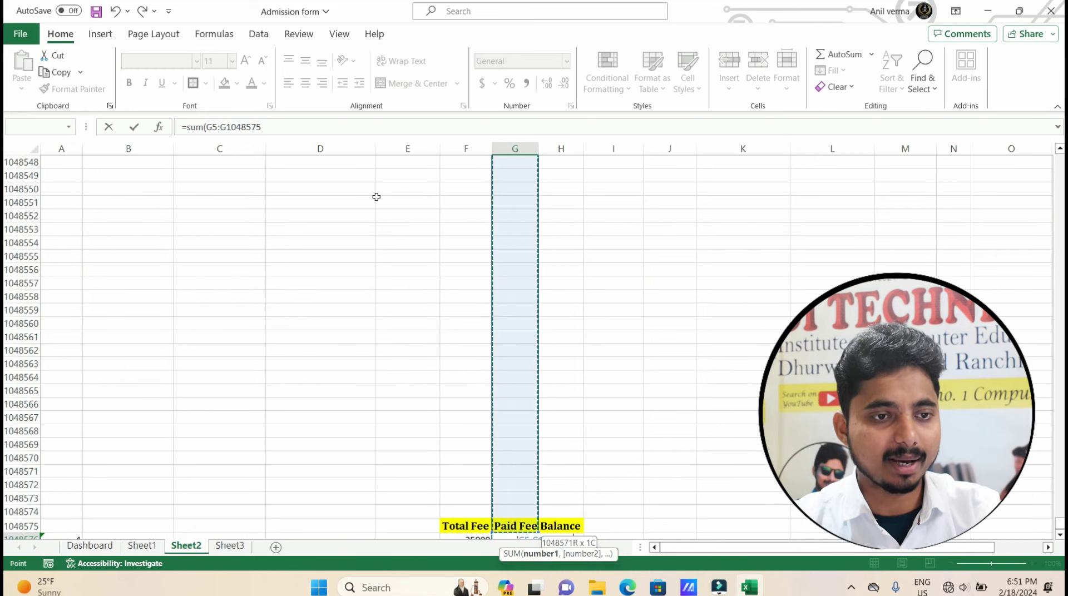
left_click(270, 126)
key("BackSpace")
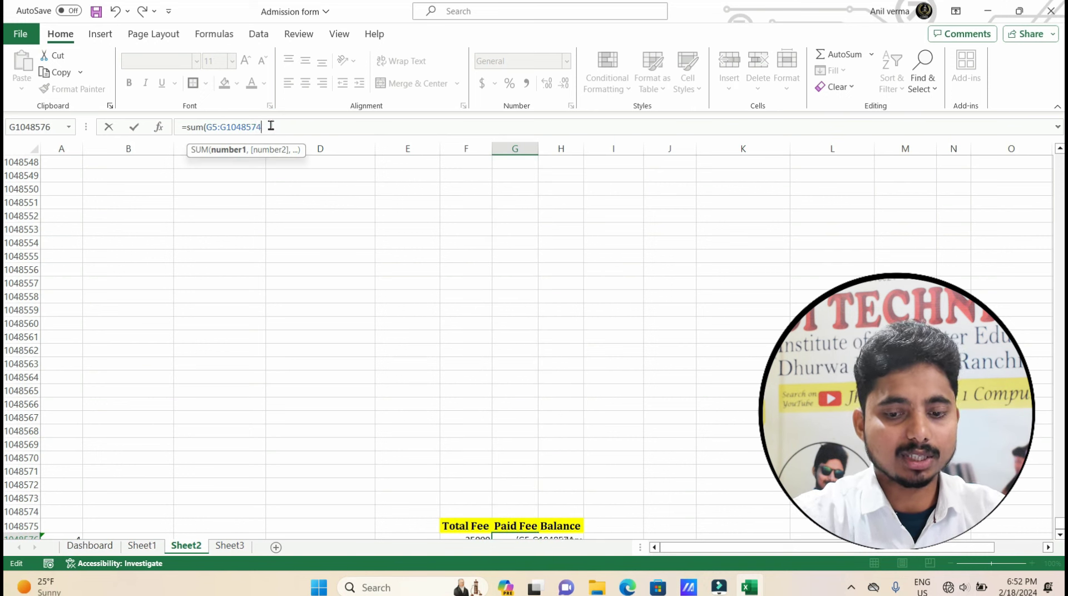
type("4)")
key("Return")
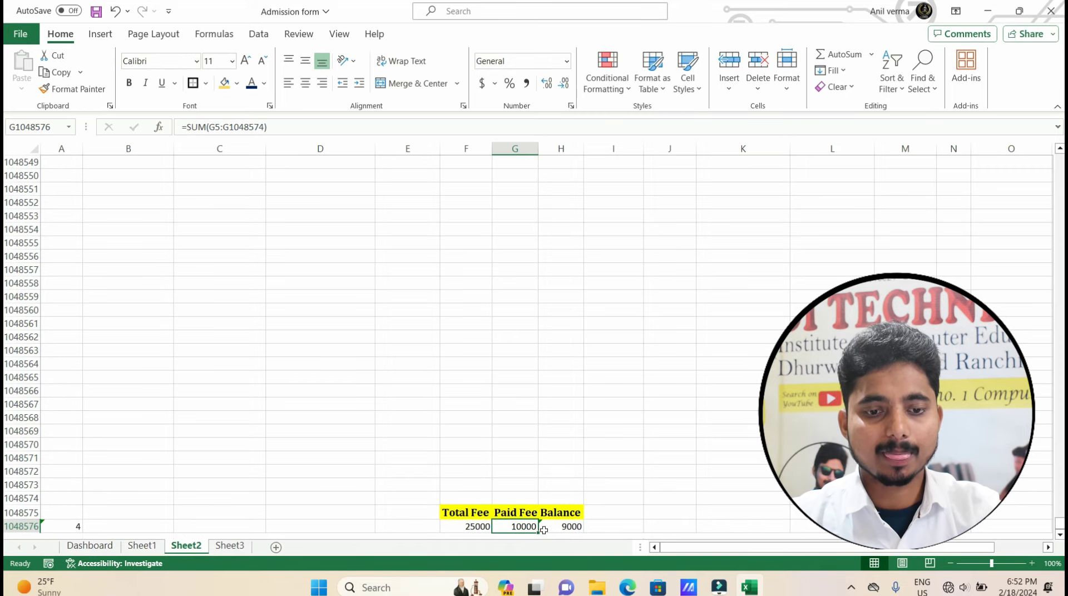
left_click_drag(538, 532, 579, 528)
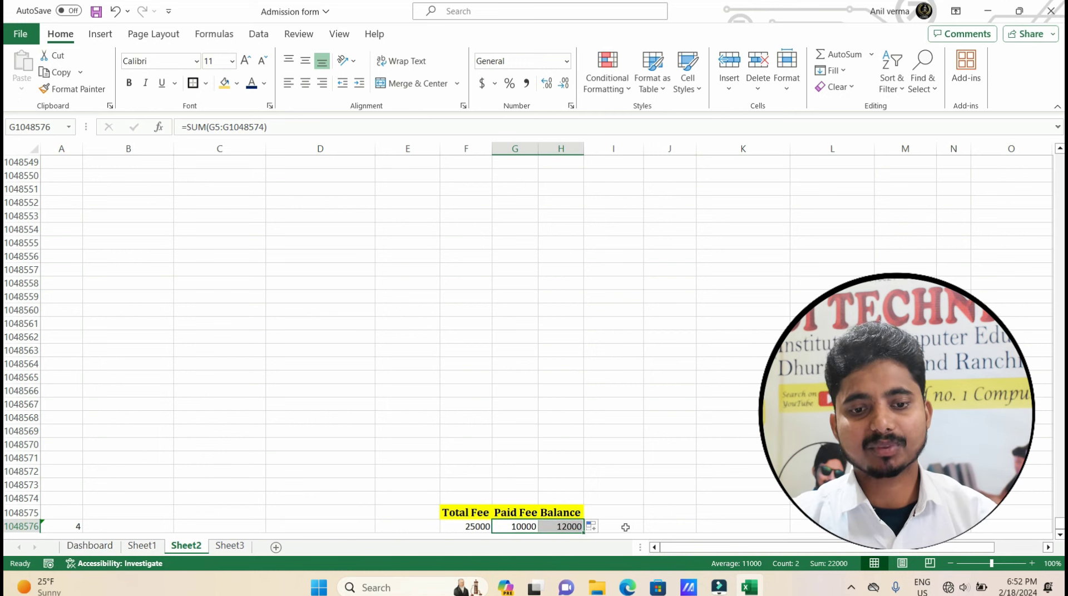
left_click(477, 528)
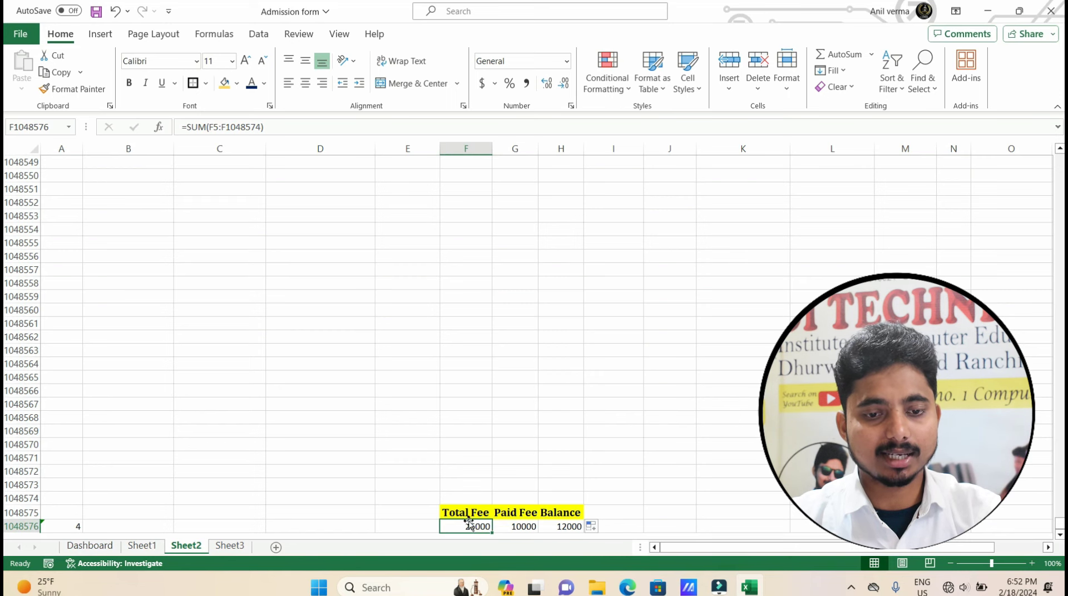
left_click(90, 545)
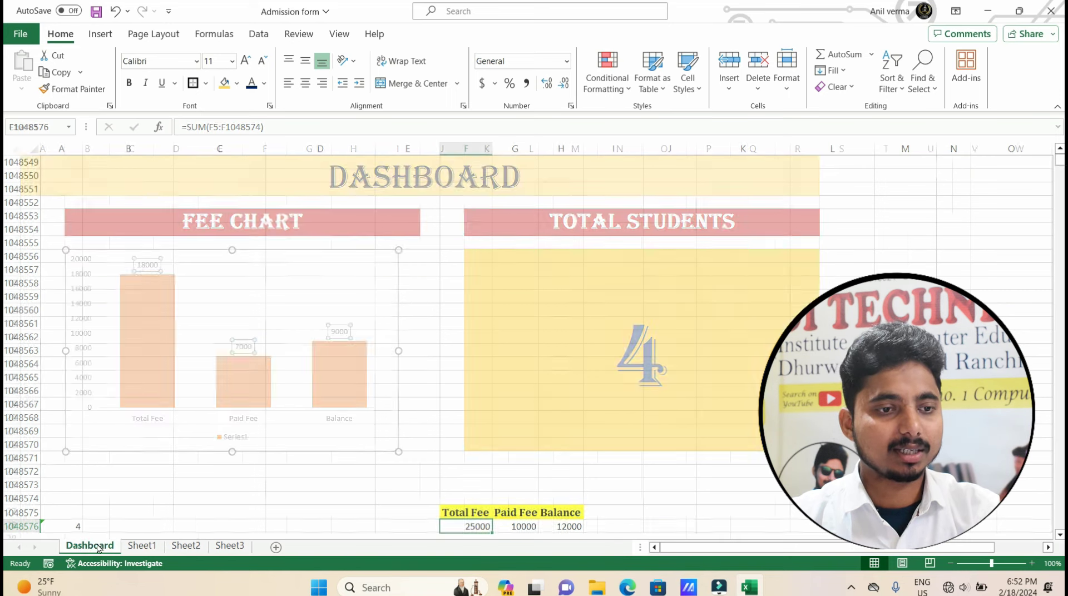
left_click(350, 511)
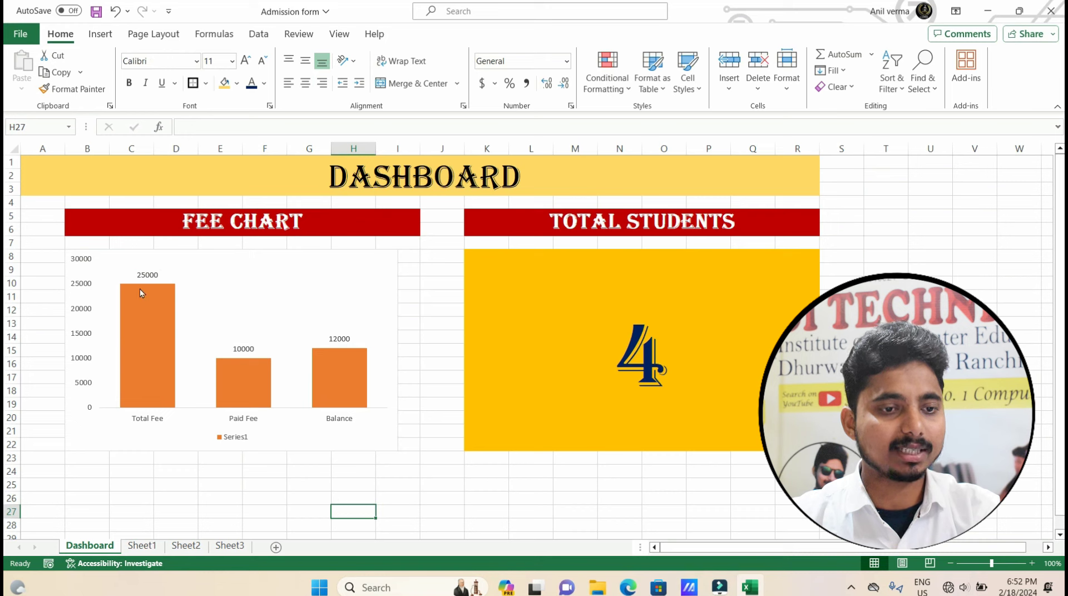
left_click(140, 274)
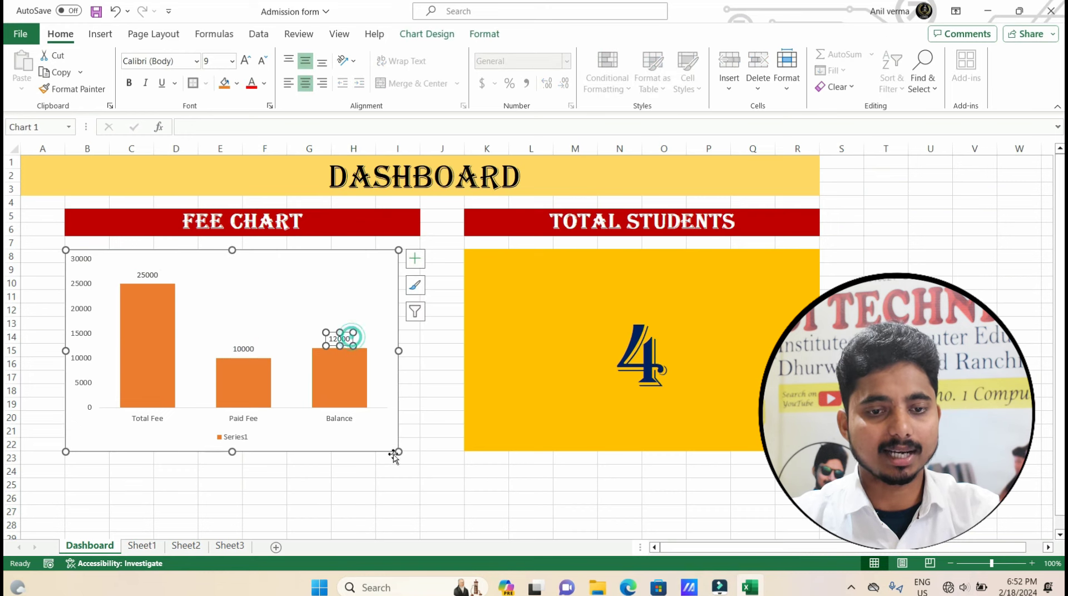
left_click(417, 488)
left_click(579, 410)
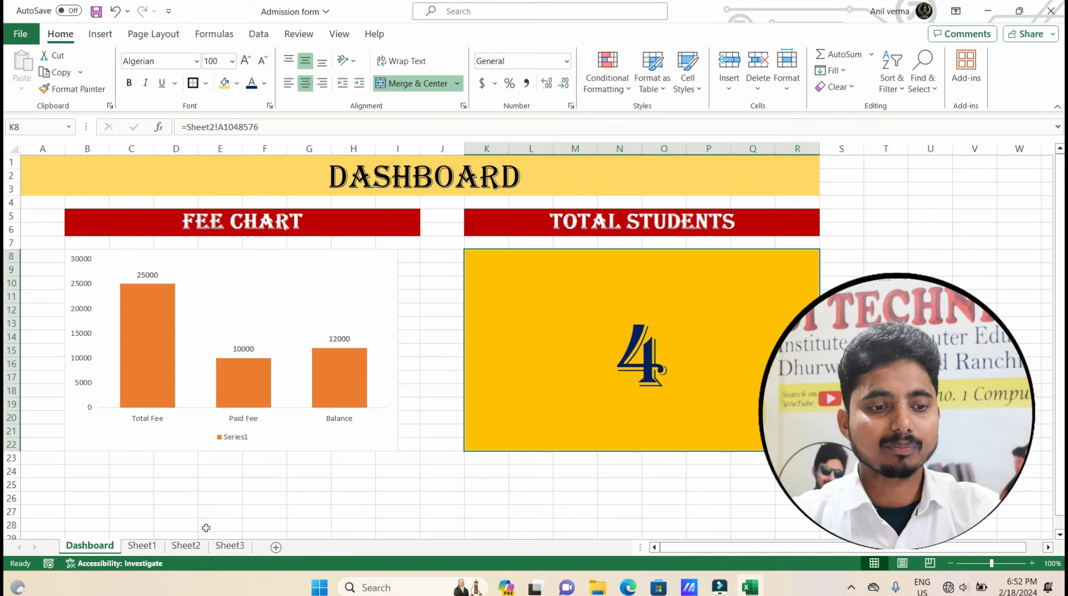
left_click(189, 550)
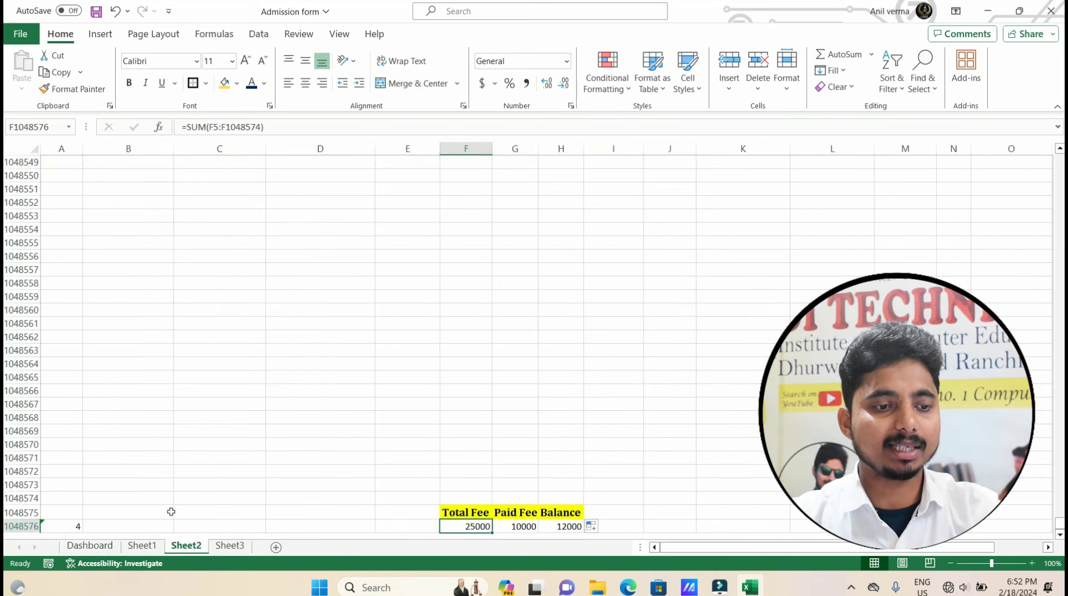
Replace the student count in A1048576 with =COUNT(A5:A1048574), which now shows 6.
left_click(65, 528)
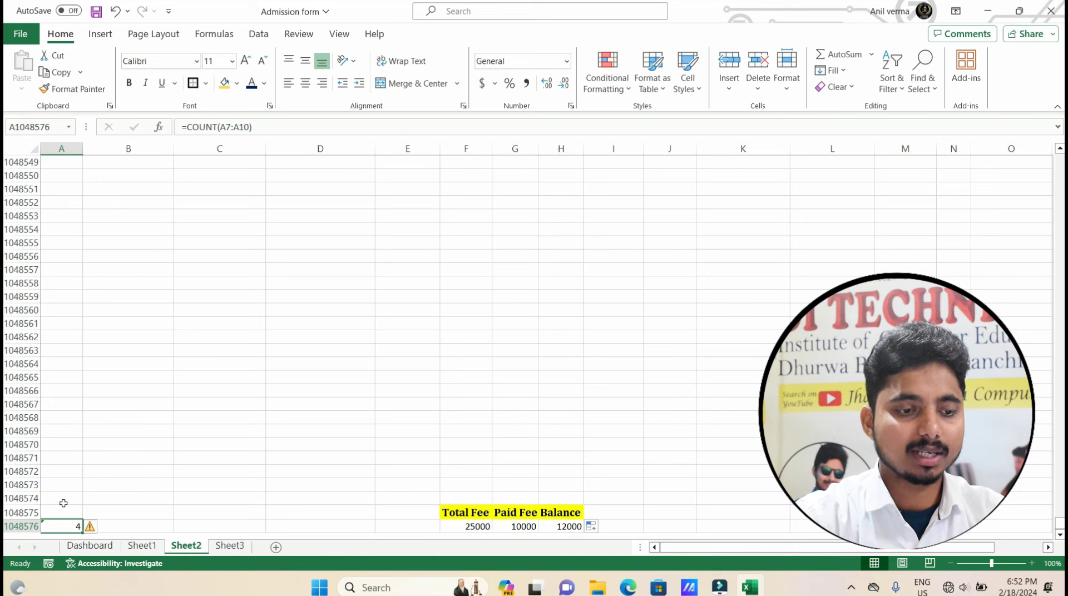
key("Delete")
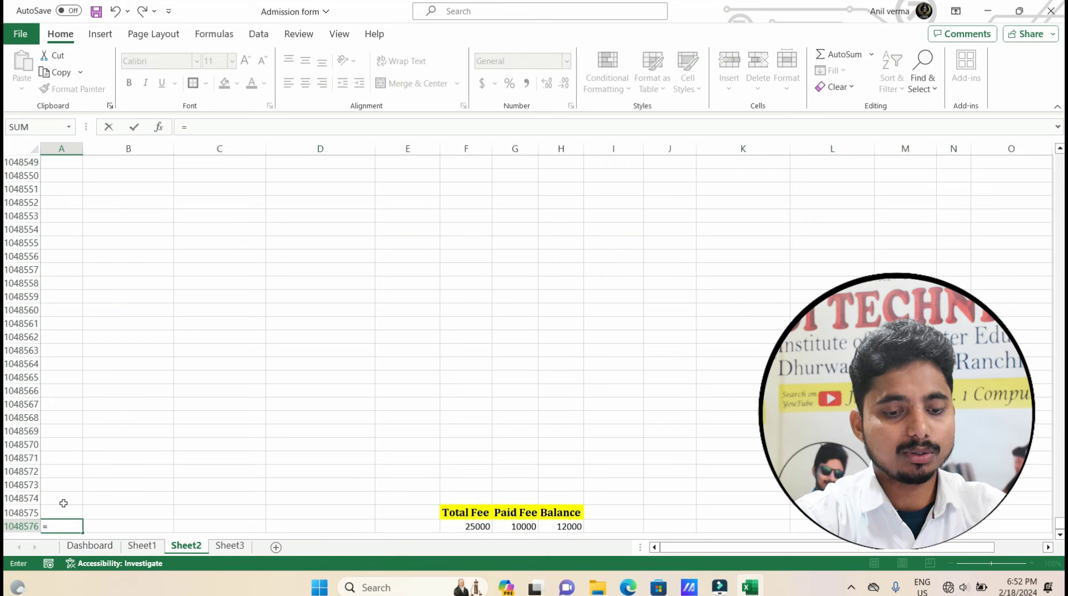
type("count")
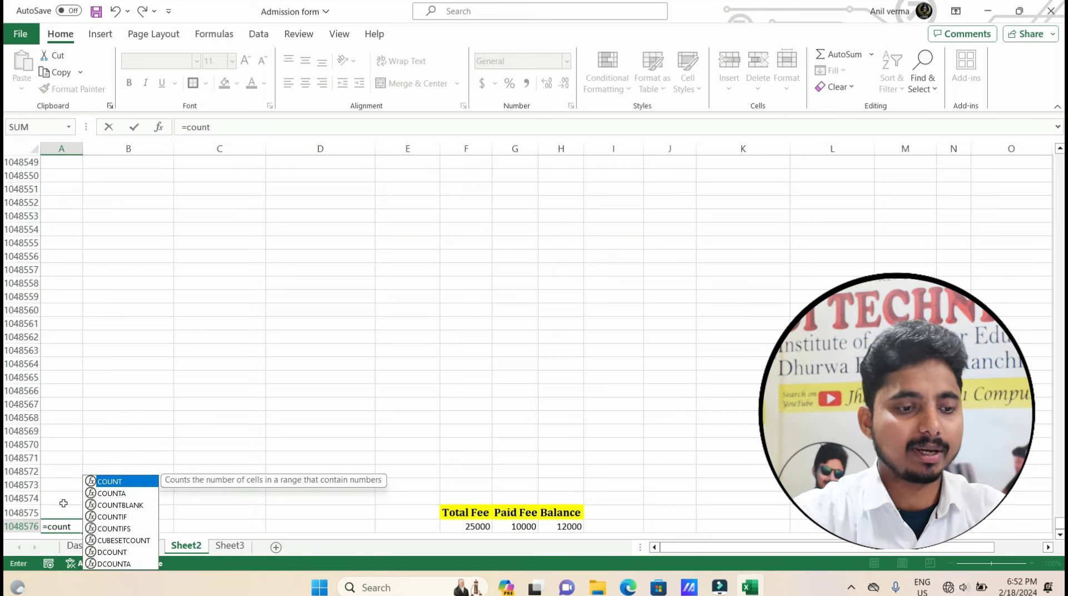
type("(")
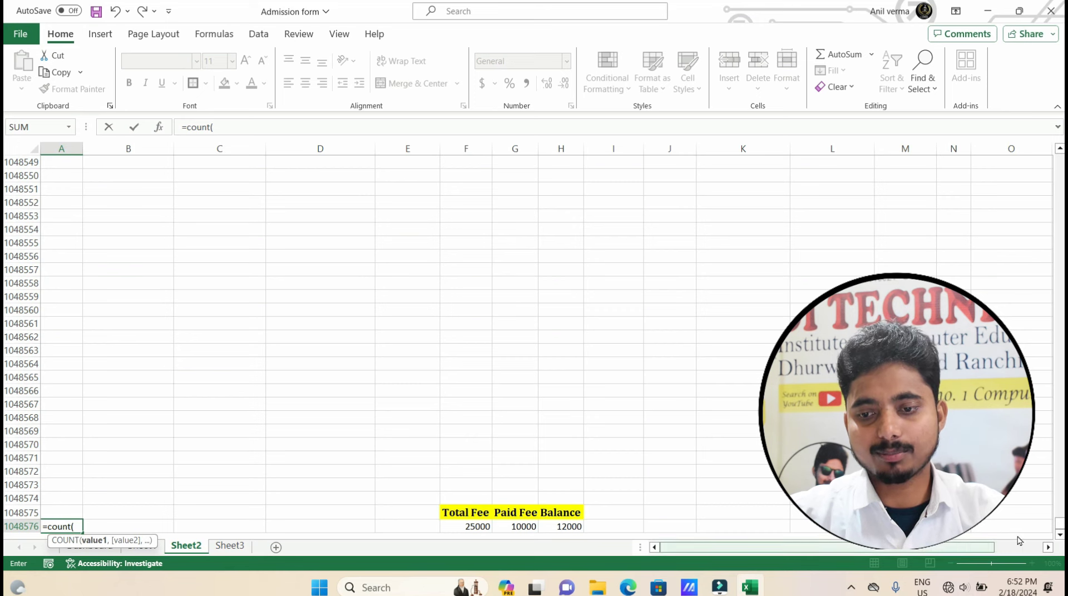
left_click_drag(1059, 526, 1059, 160)
left_click(50, 216)
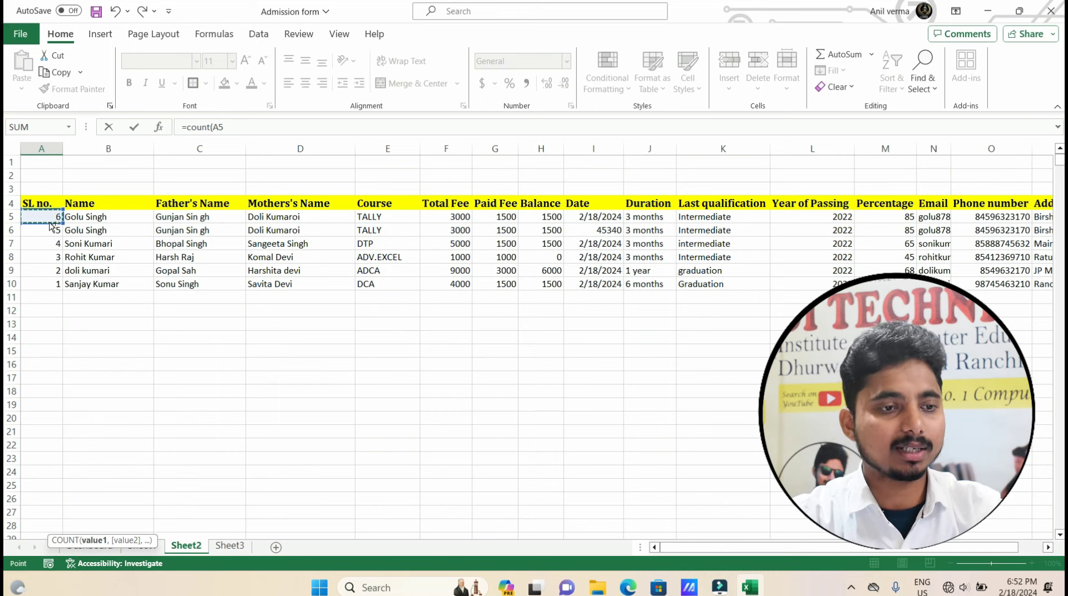
left_click_drag(52, 224, 49, 284)
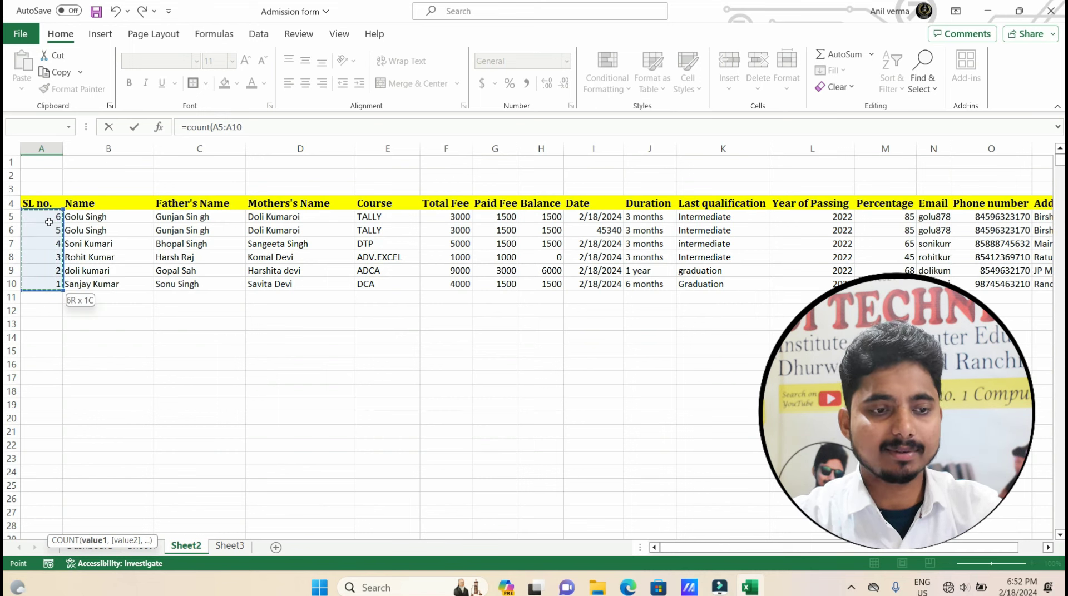
key("ctrl+shift+Down")
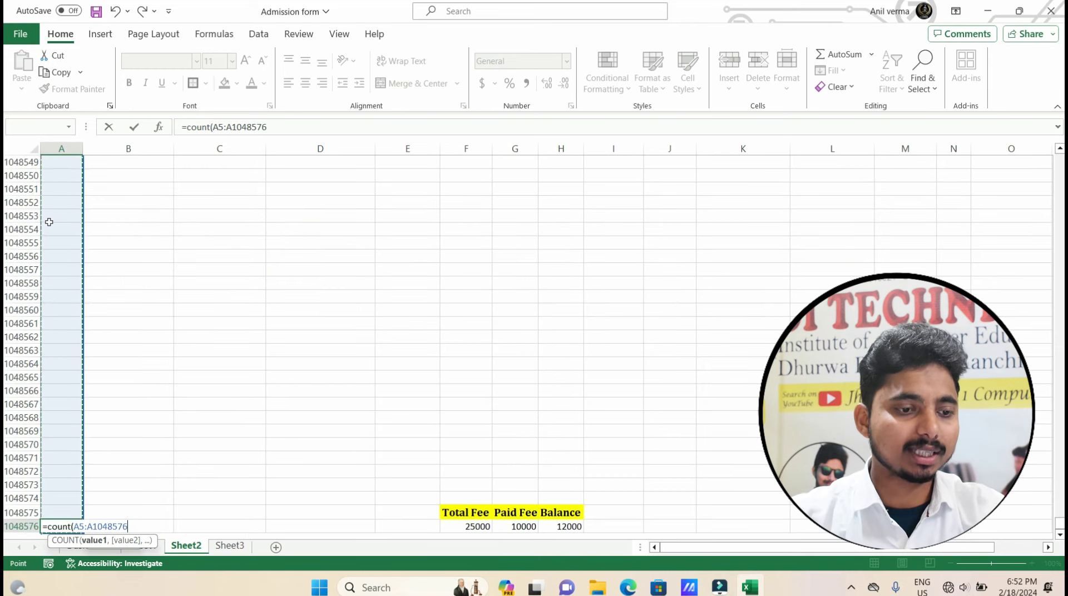
left_click(289, 130)
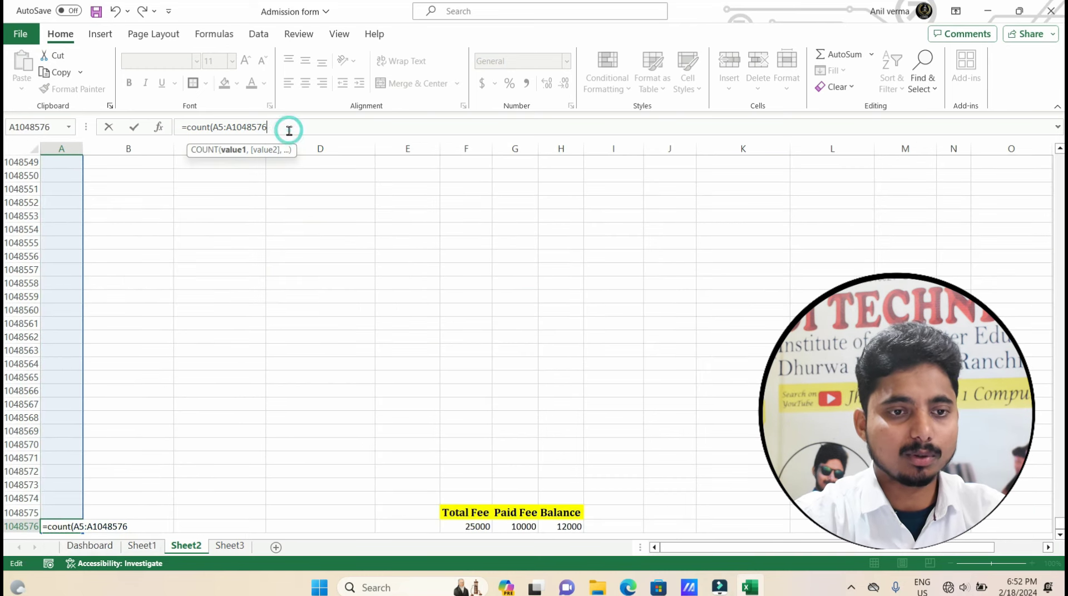
key("BackSpace")
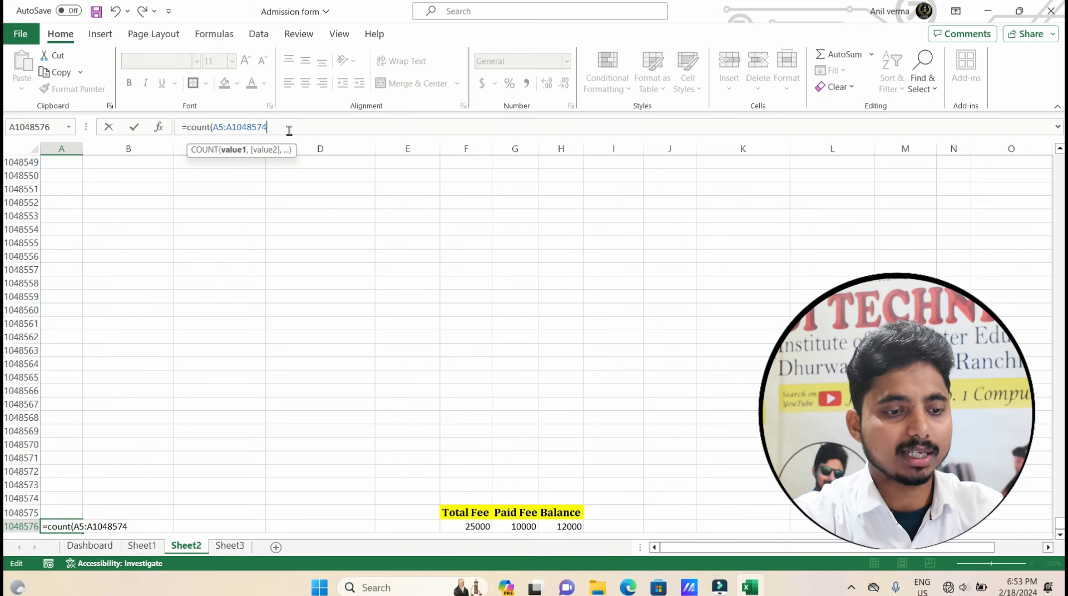
type("4)")
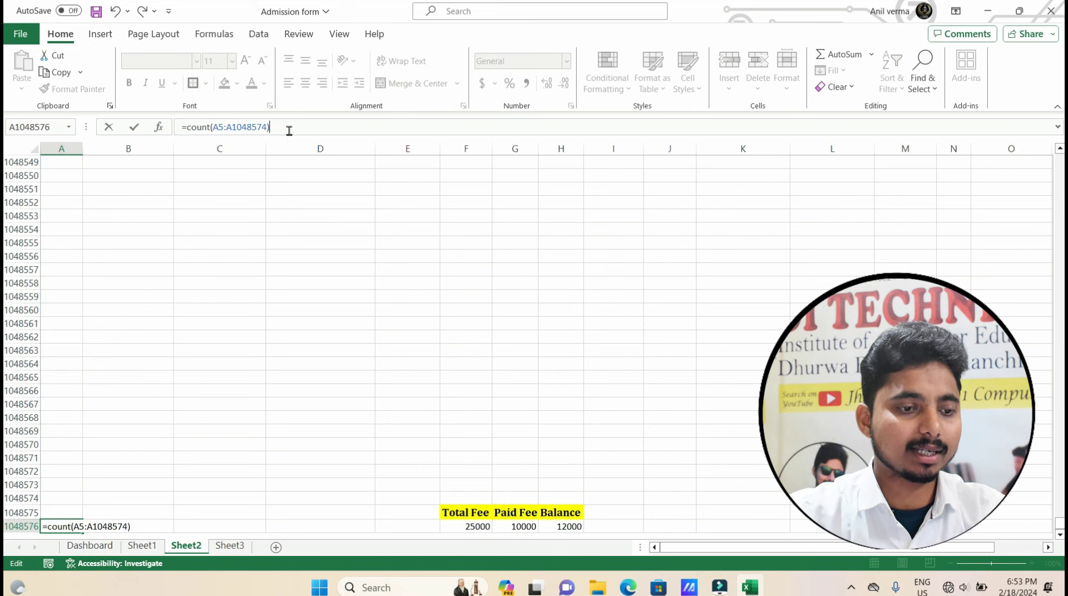
key("Return")
left_click(178, 443)
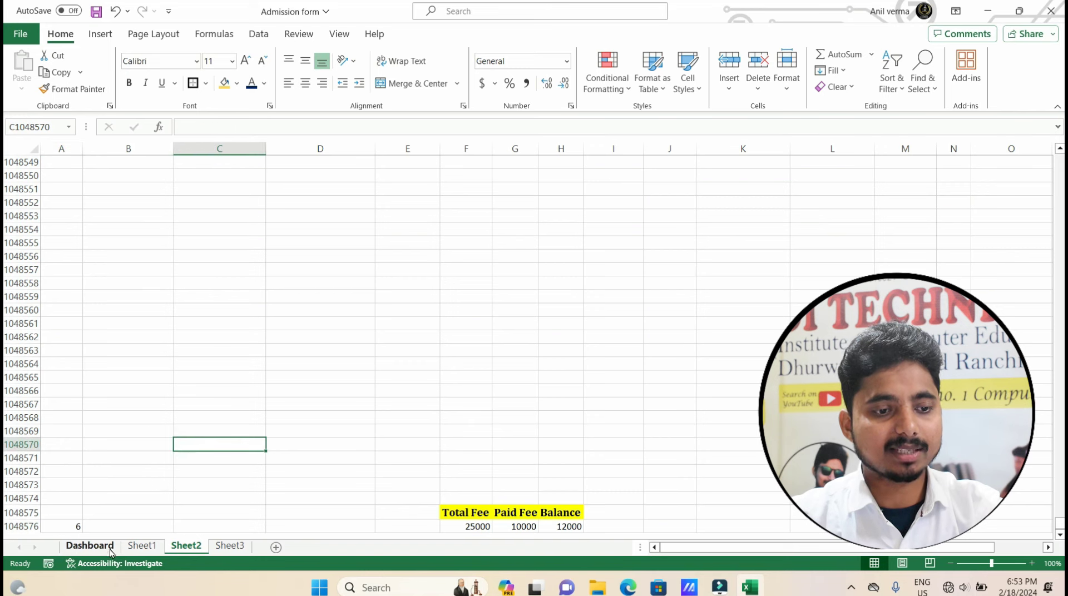
Review the Dashboard and Sheet1's admission form, then select the fee chart showing 25000, 10000 and 12000.
left_click(89, 546)
left_click(779, 492)
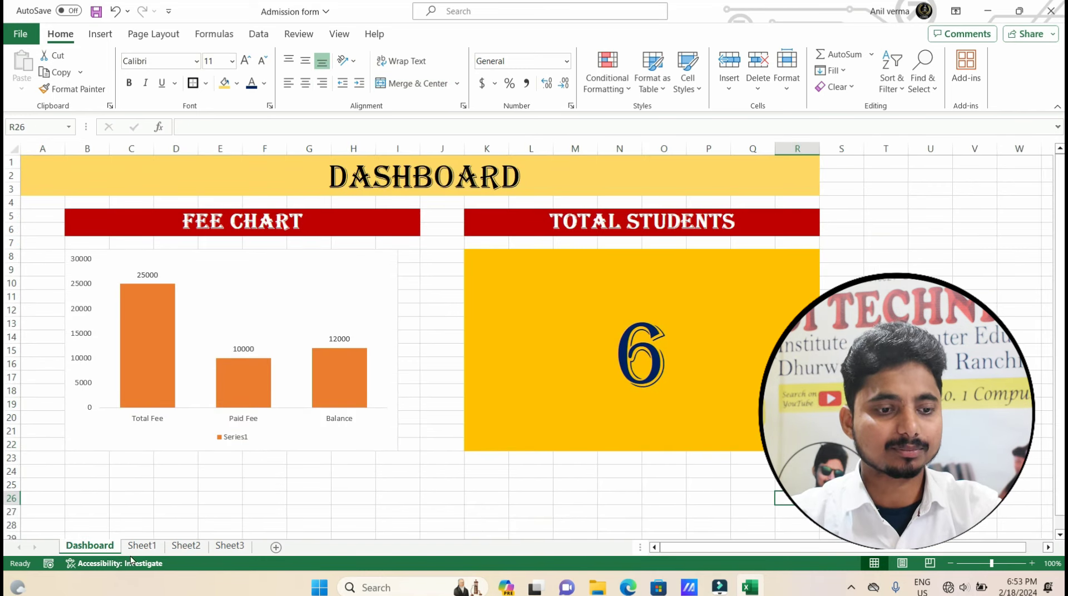
left_click(143, 546)
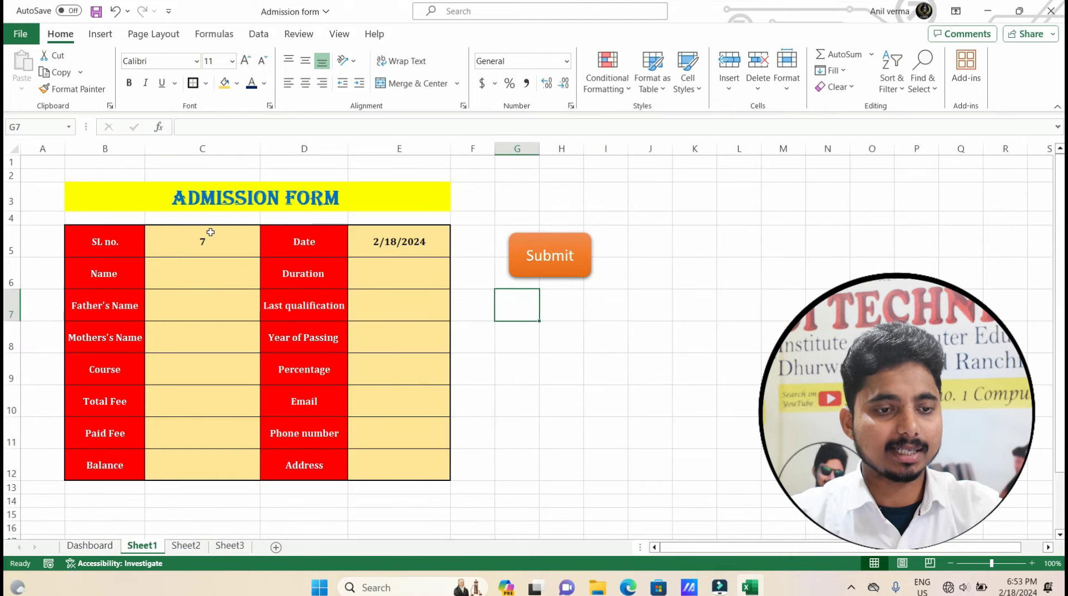
left_click(228, 283)
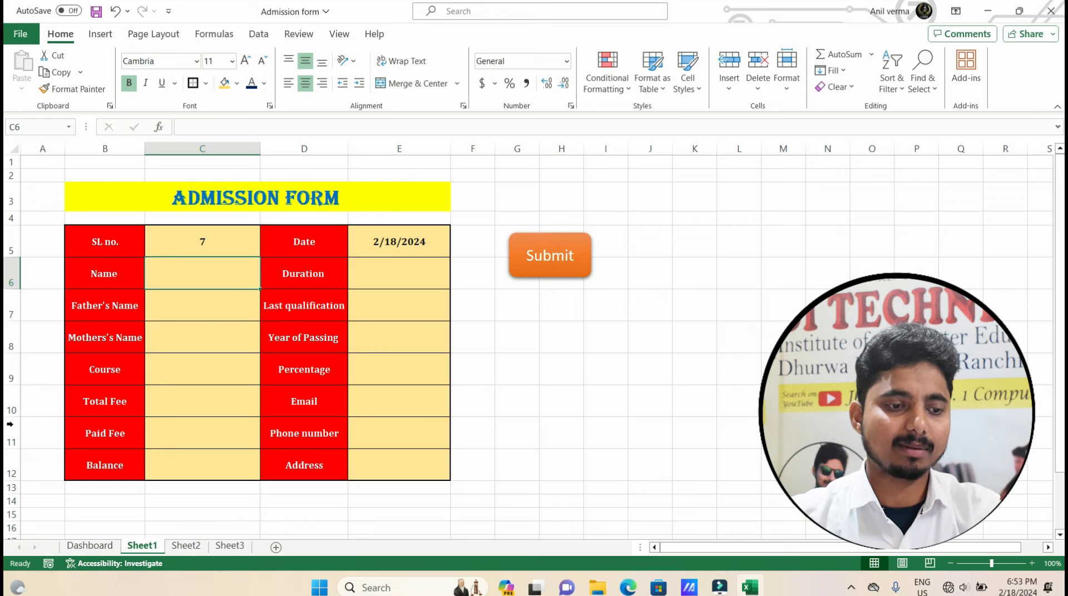
left_click(81, 546)
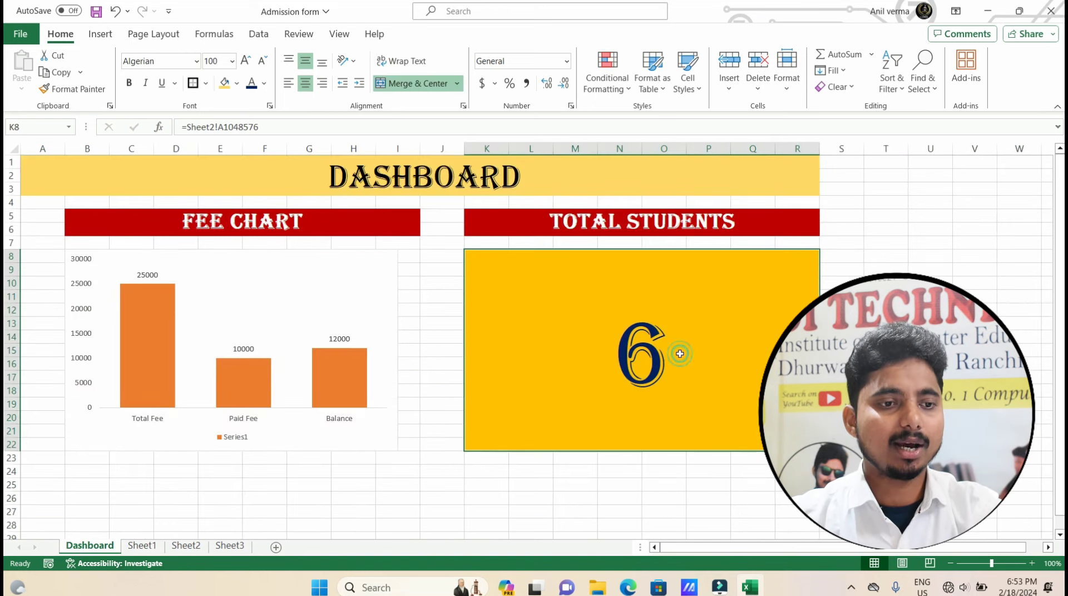
left_click(125, 267)
left_click(223, 342)
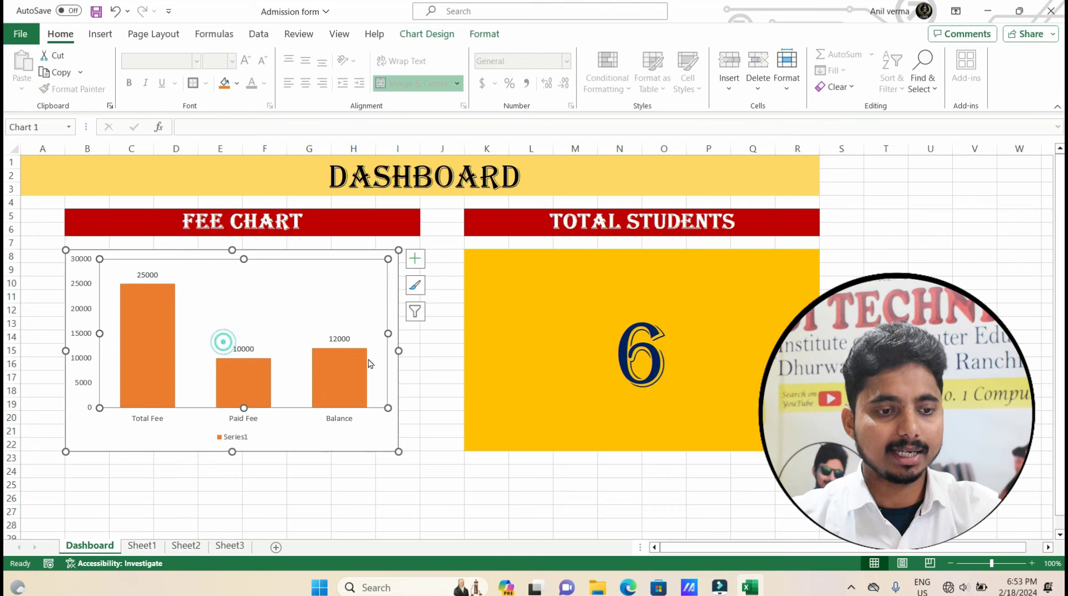